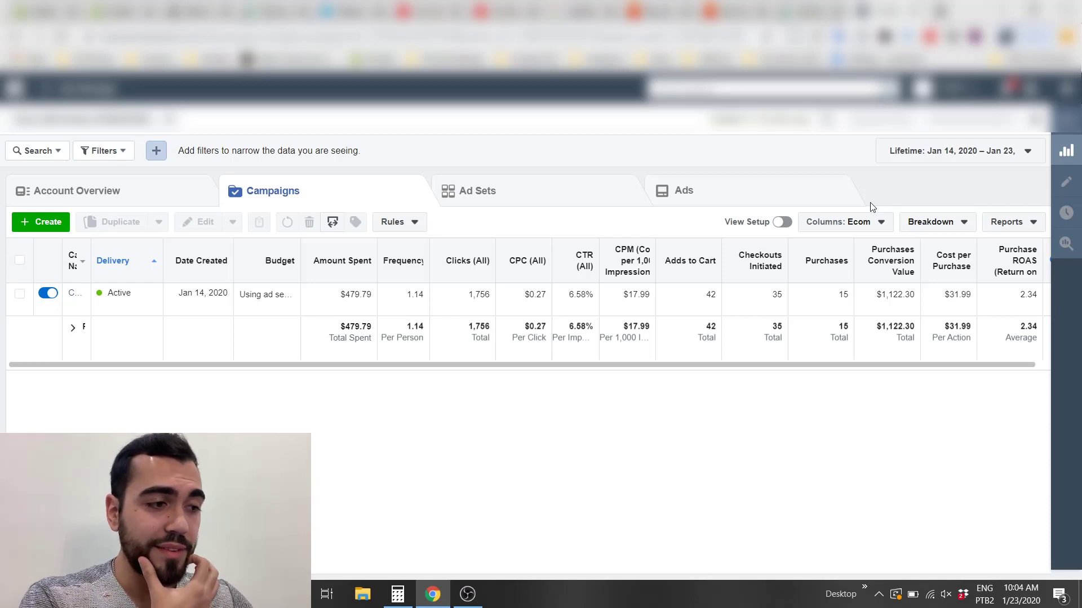
click(868, 226)
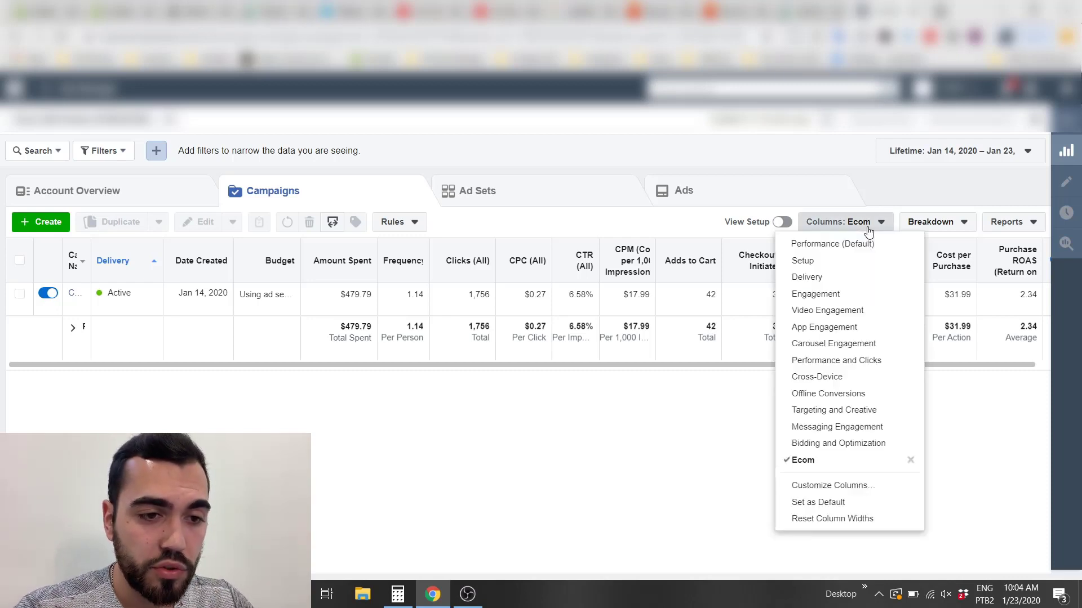
click(711, 471)
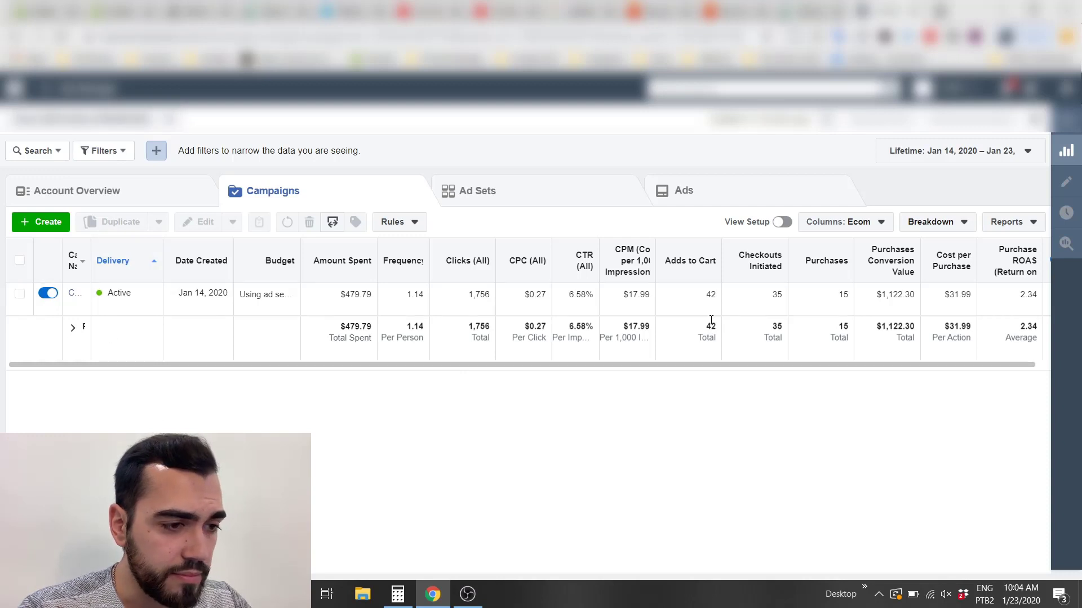
click(842, 225)
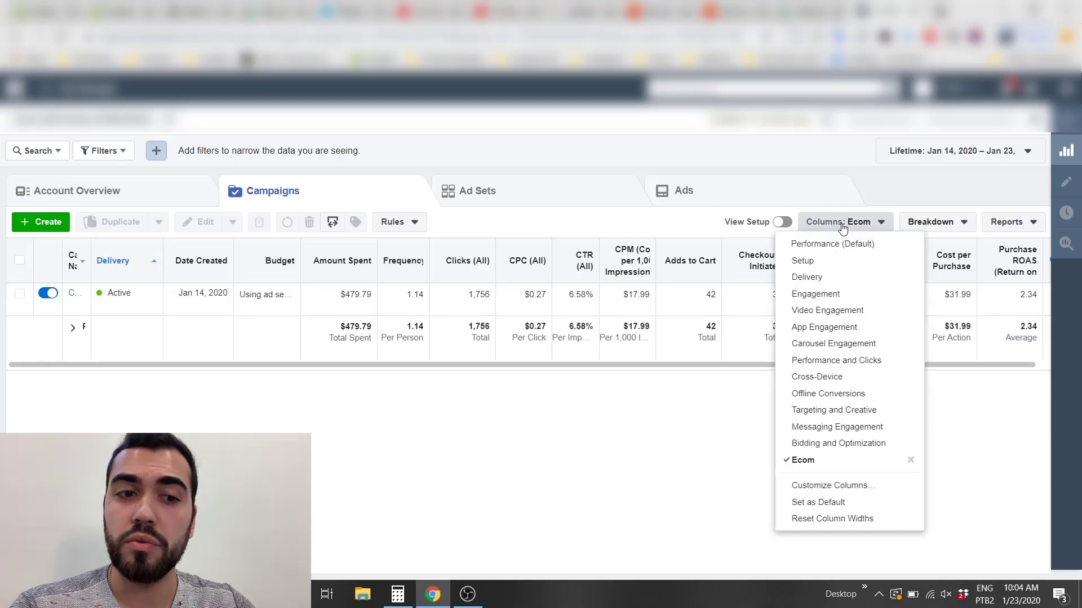
click(842, 225)
Step: Switch the campaign table to the Performance (Default) column preset and open the column customization
click(842, 225)
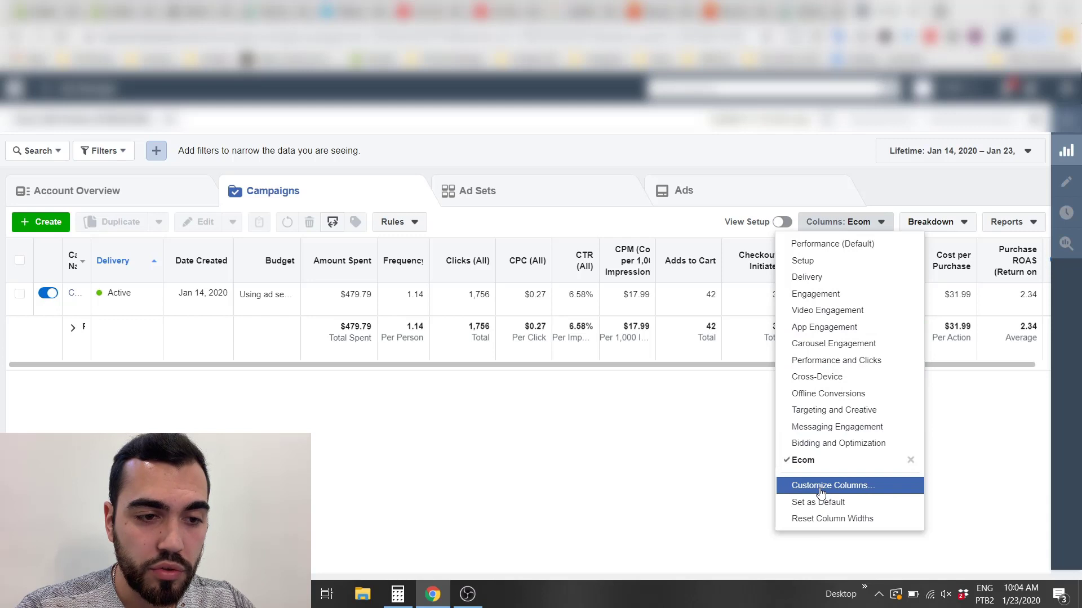
click(883, 254)
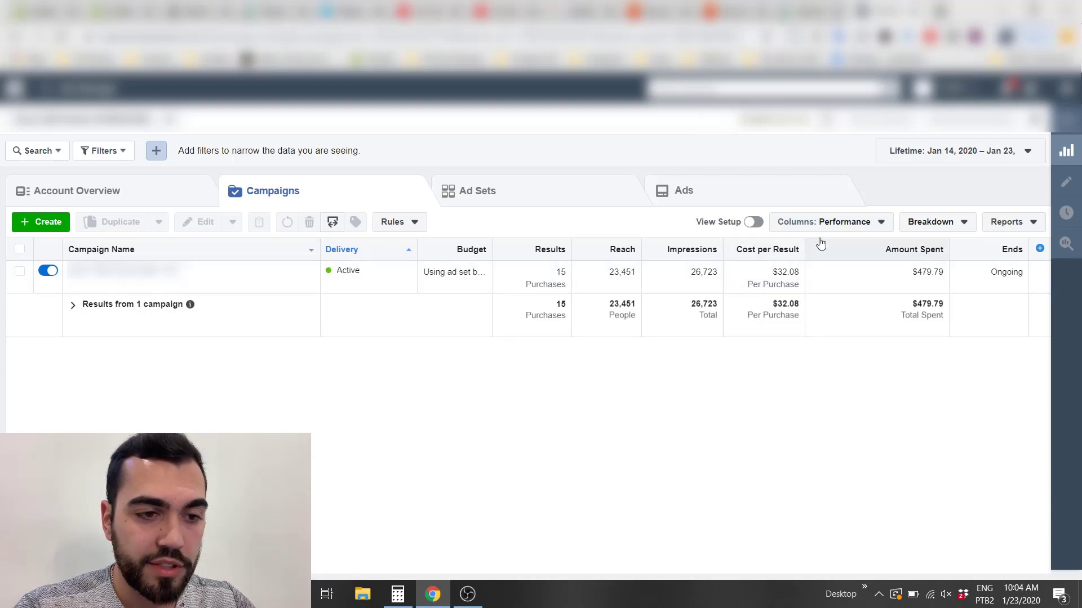
click(832, 223)
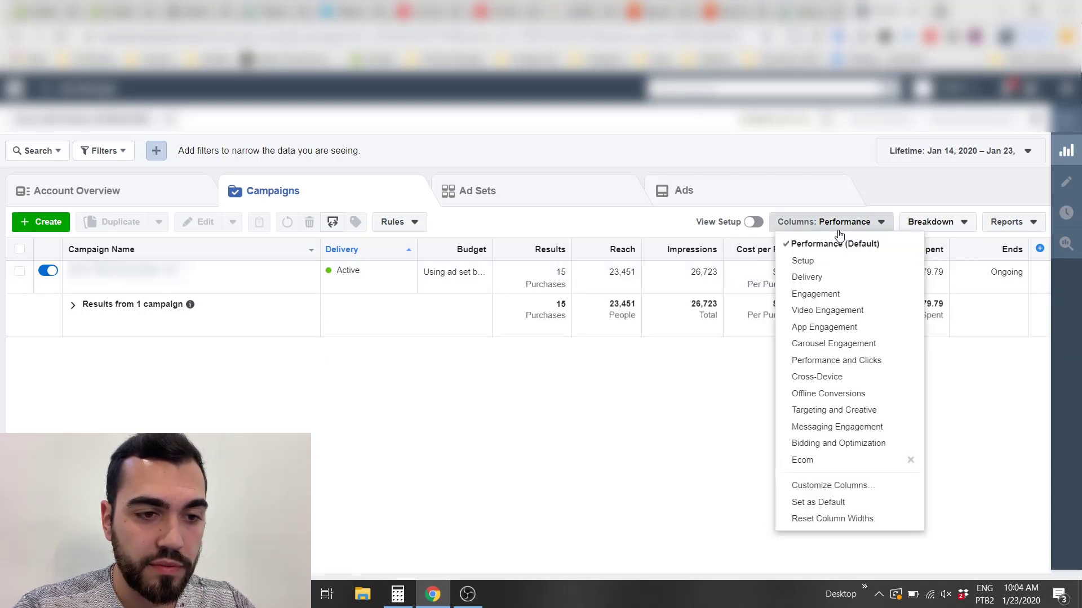
click(845, 492)
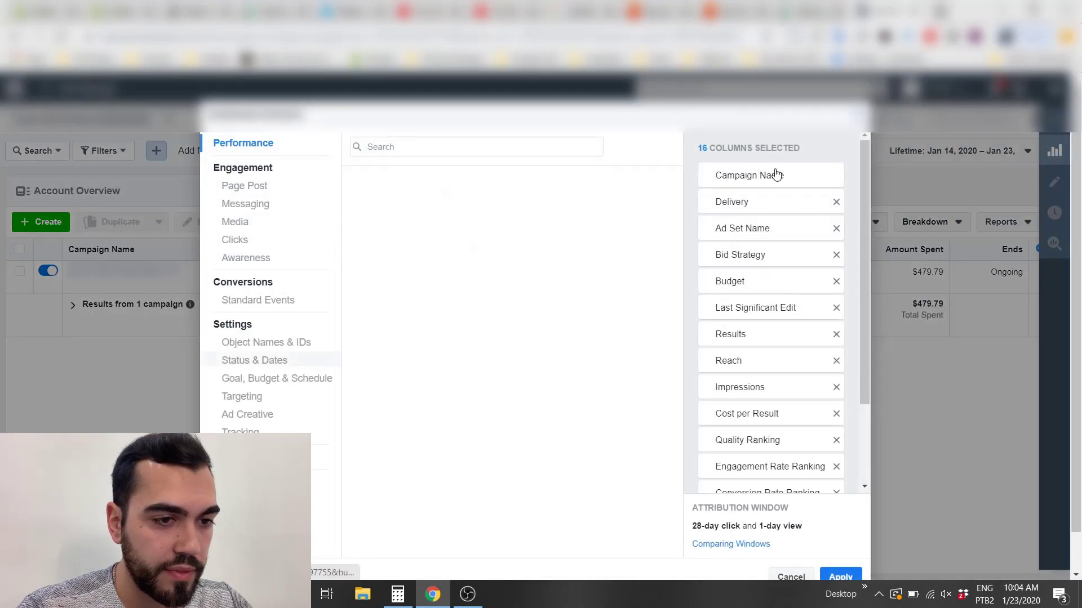
Step: Remove all selected columns from Delivery through Schedule, keeping only Campaign Name
click(836, 202)
click(836, 202)
click(836, 203)
click(836, 202)
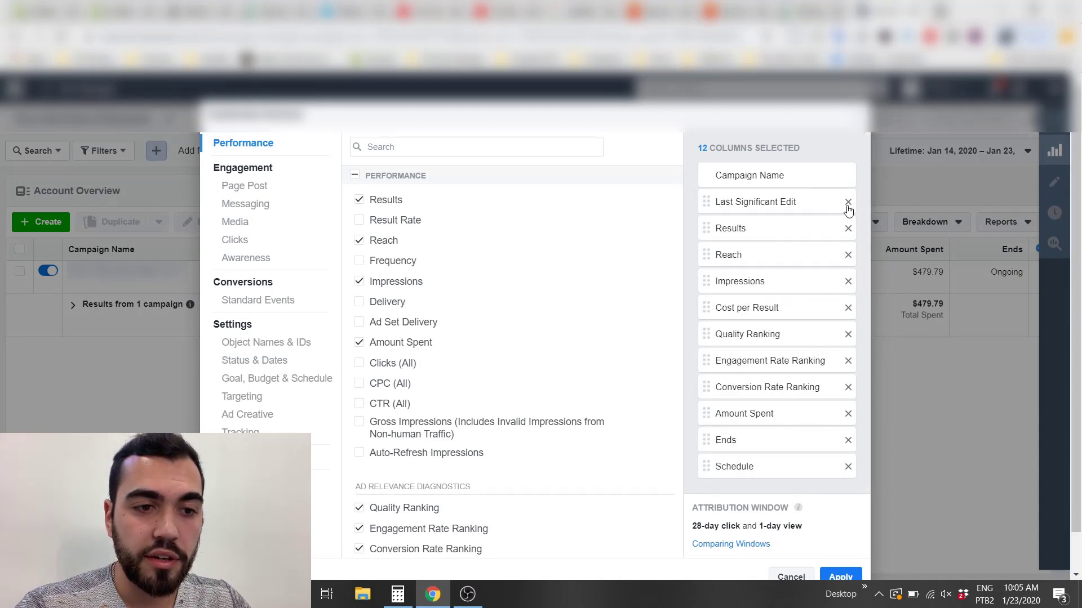
click(847, 202)
double_click(847, 203)
double_click(848, 203)
triple_click(847, 203)
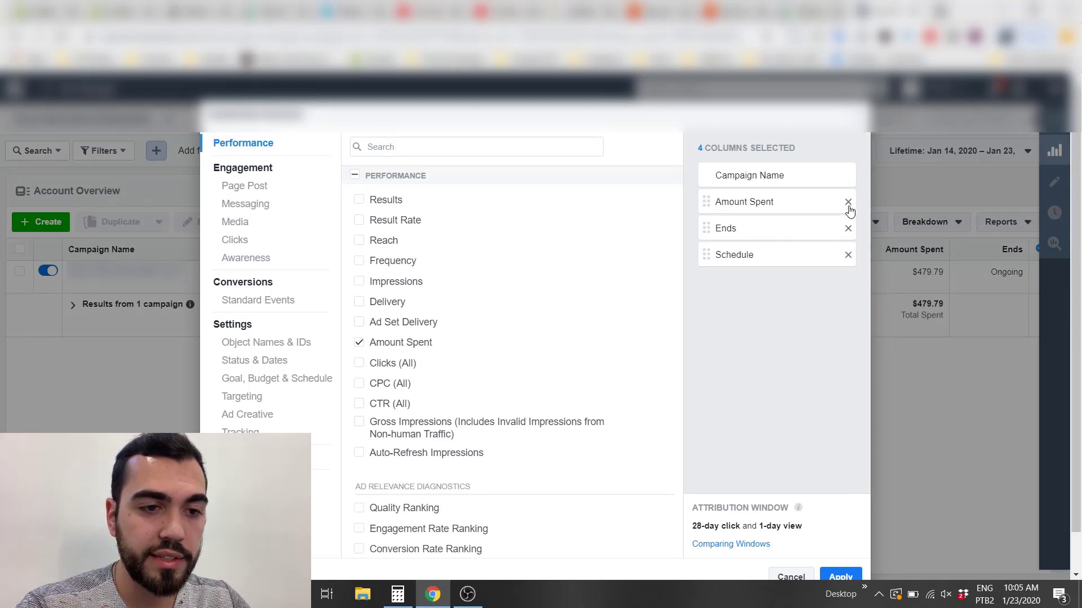
triple_click(847, 203)
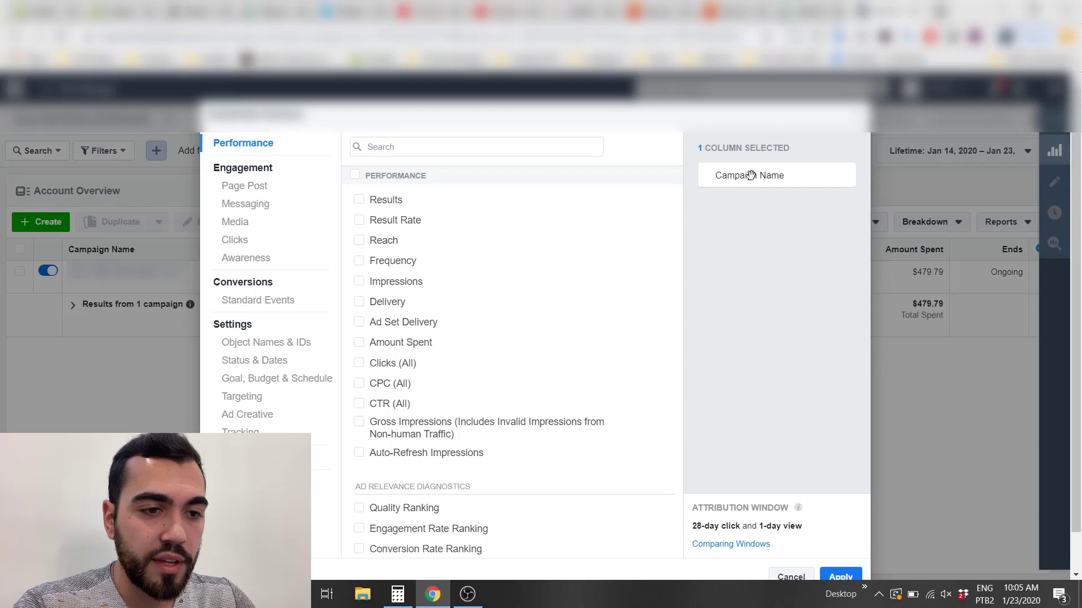
click(749, 202)
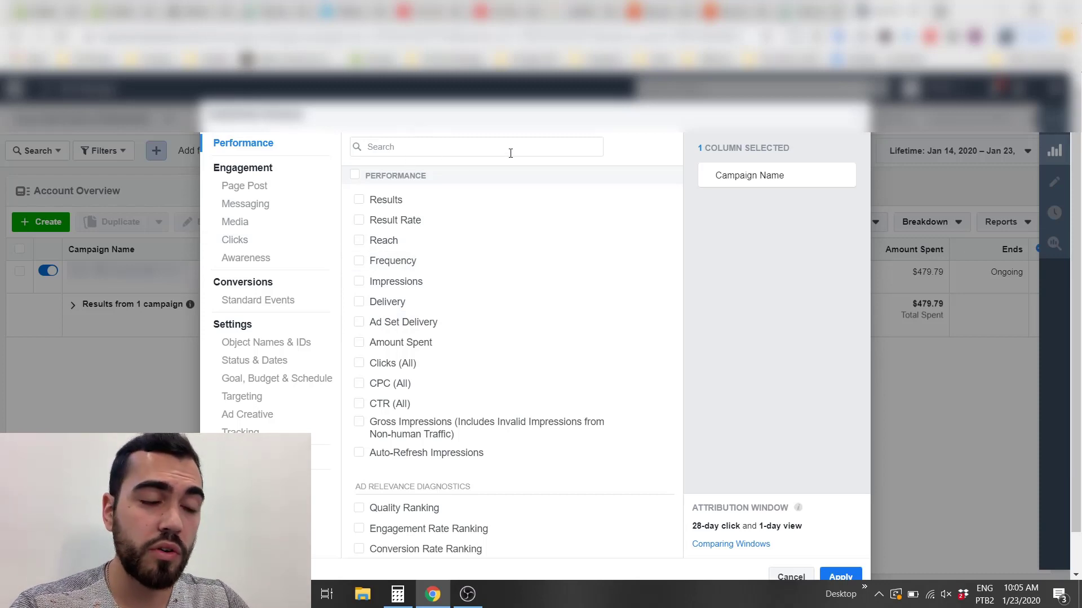
Step: Add the Delivery, Date Created and Budget columns to the selected columns
click(359, 302)
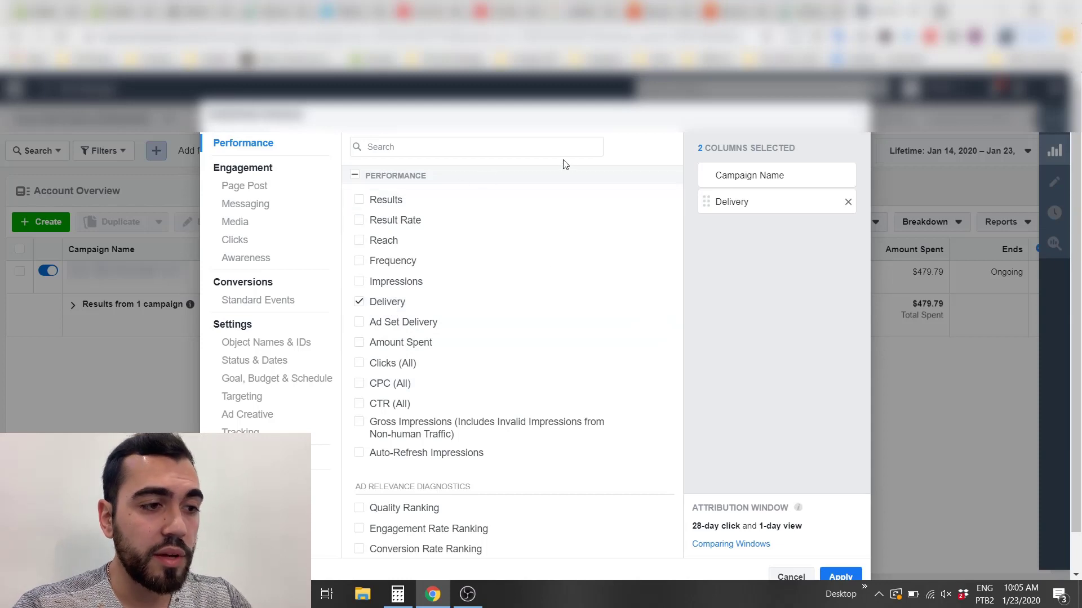
click(542, 146)
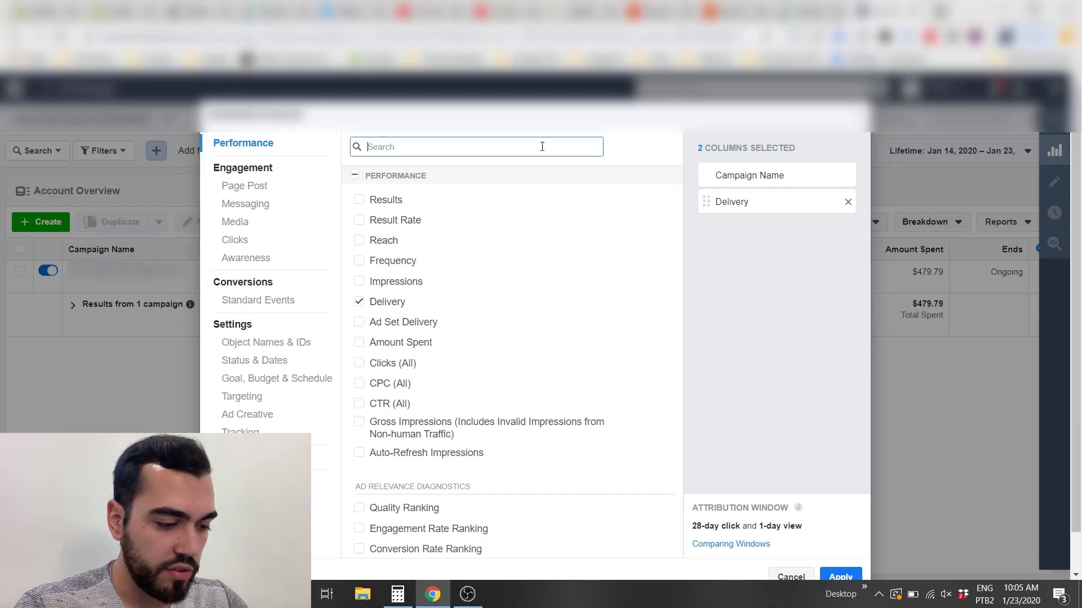
text(date)
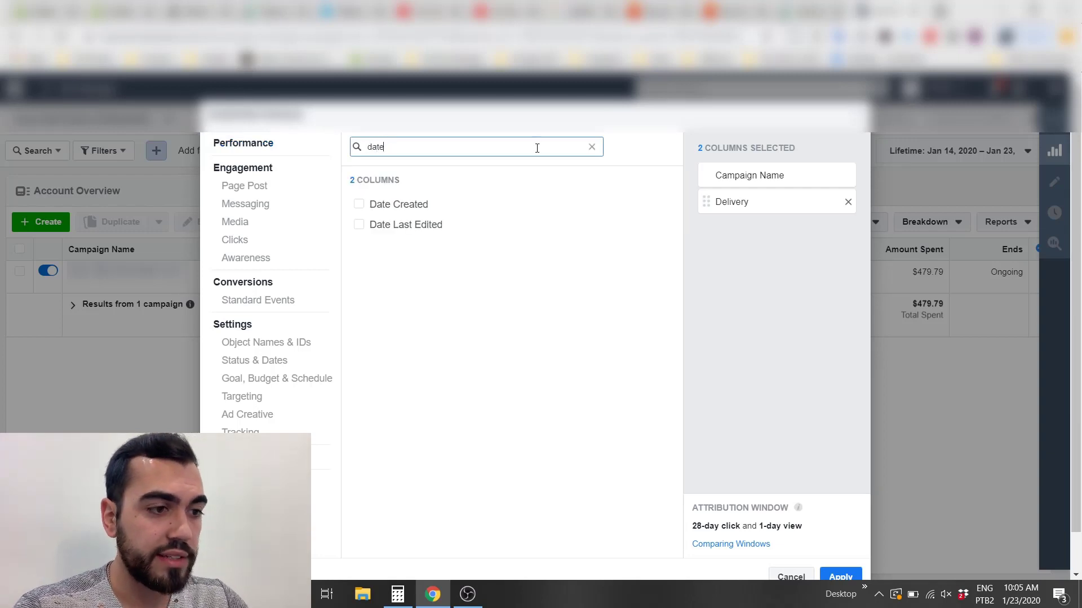
click(358, 204)
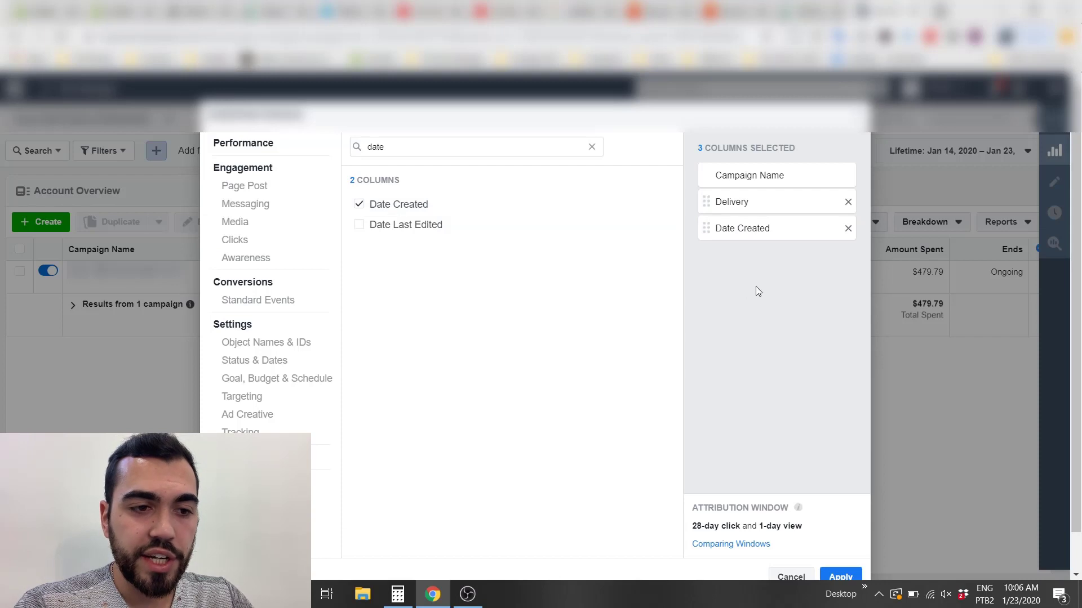
click(592, 146)
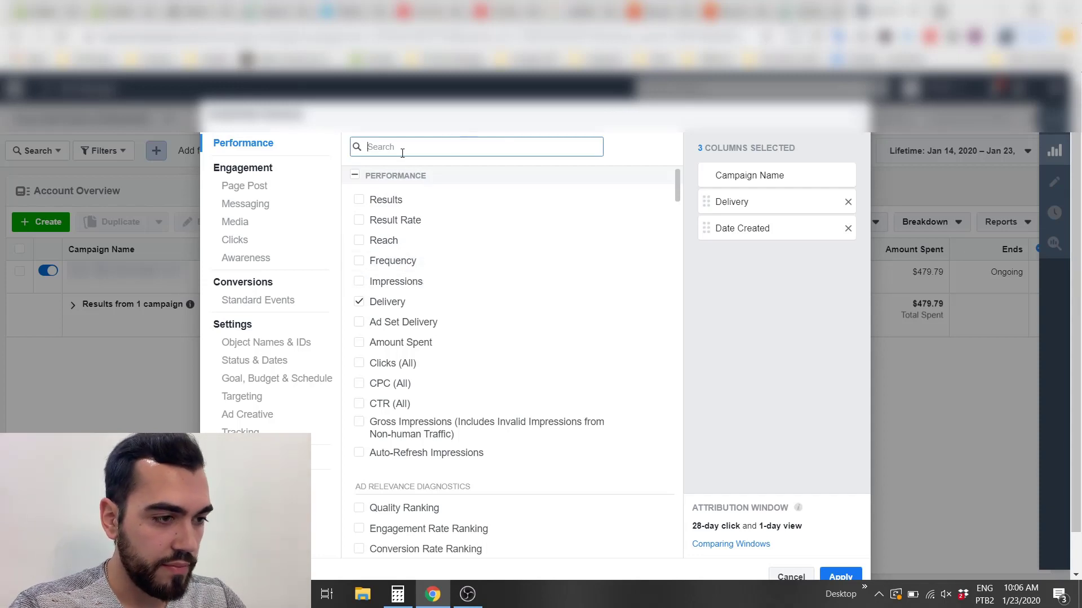
text(budg)
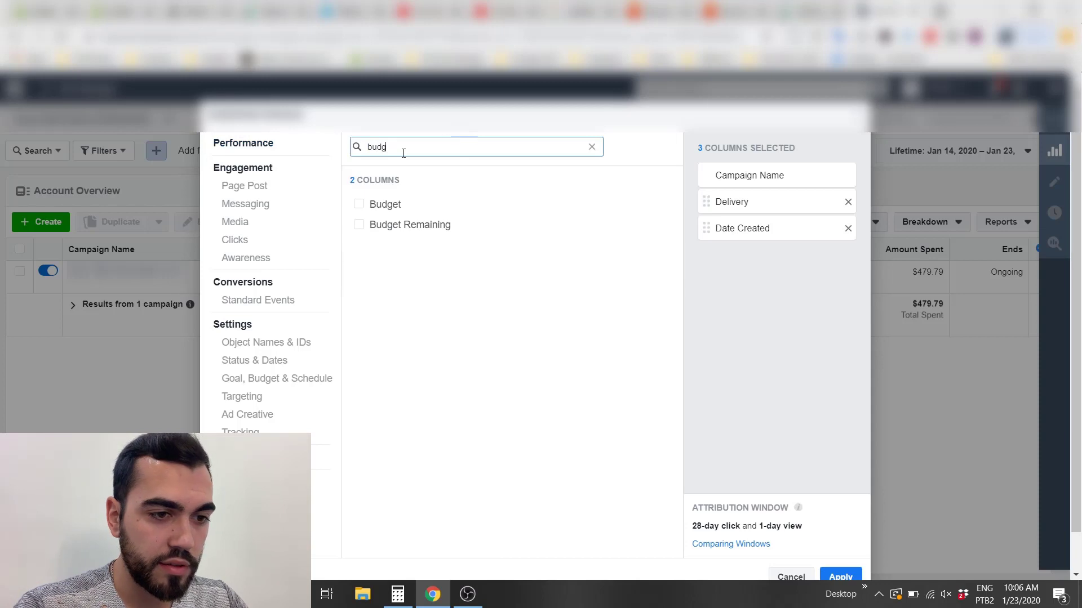
click(358, 206)
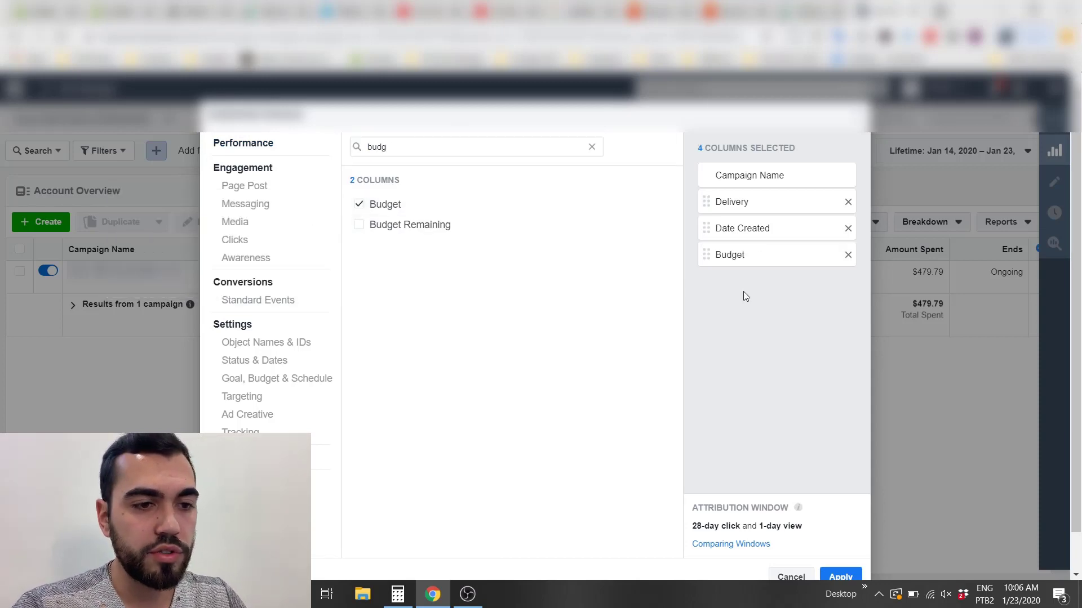
Step: Add the Ad Set Name column and move it directly below Campaign Name in the selected columns
click(591, 147)
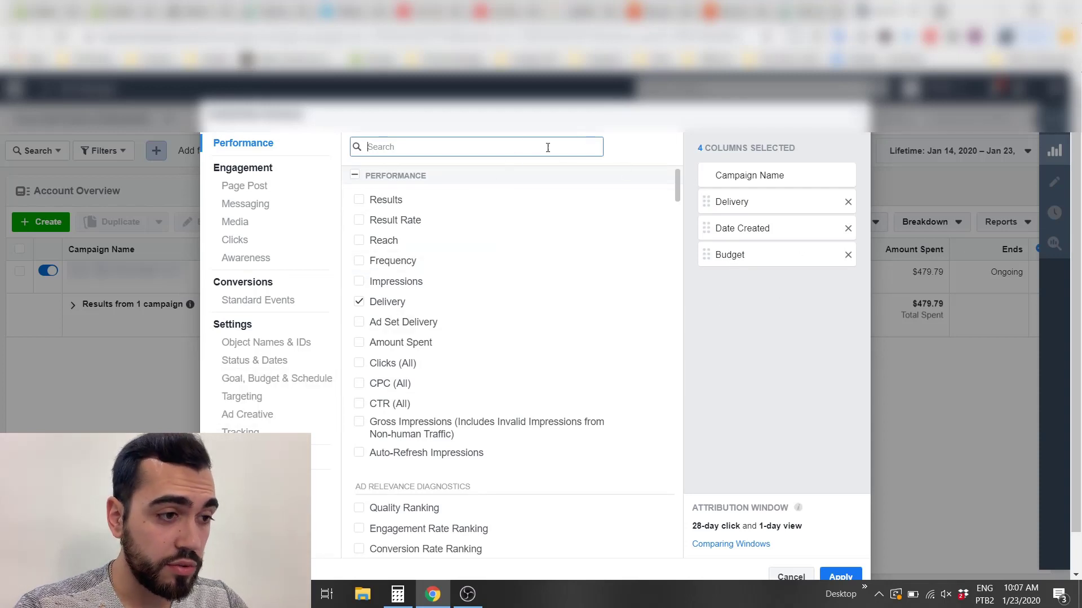
text(name)
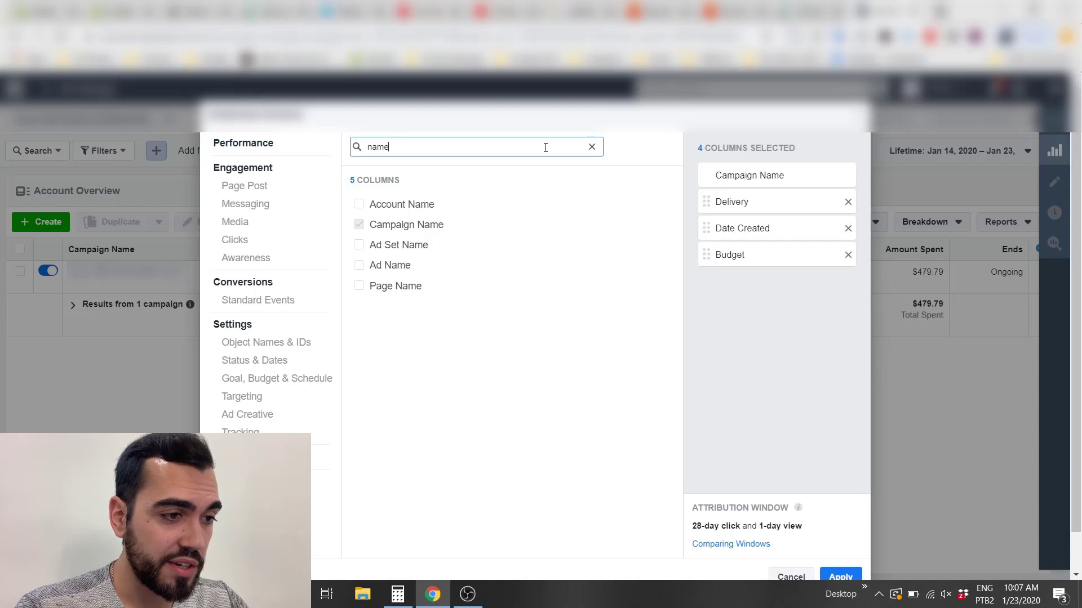
click(359, 246)
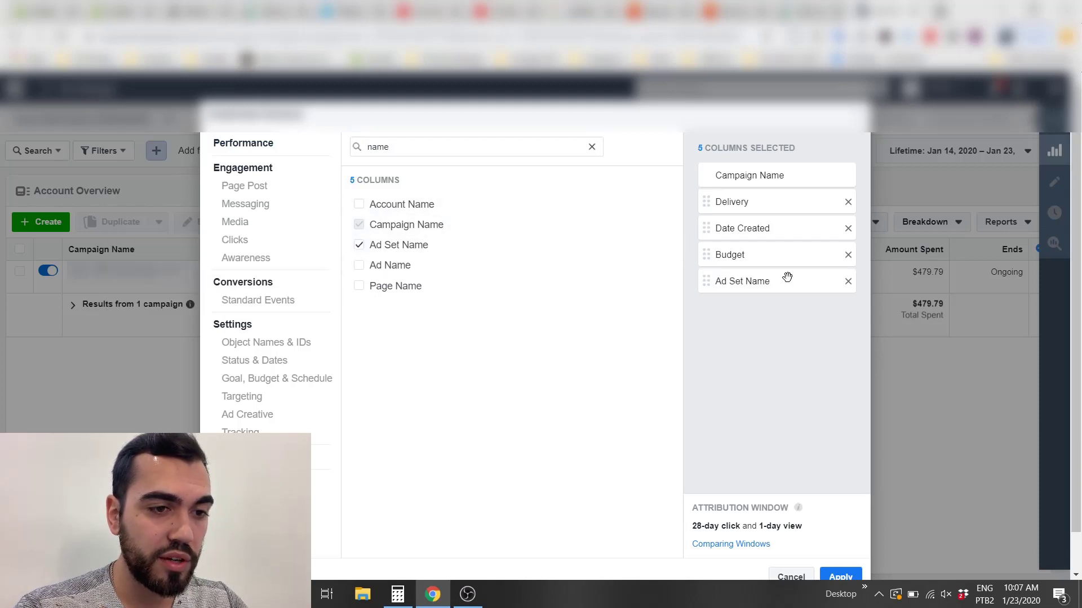
drag(786, 279, 804, 200)
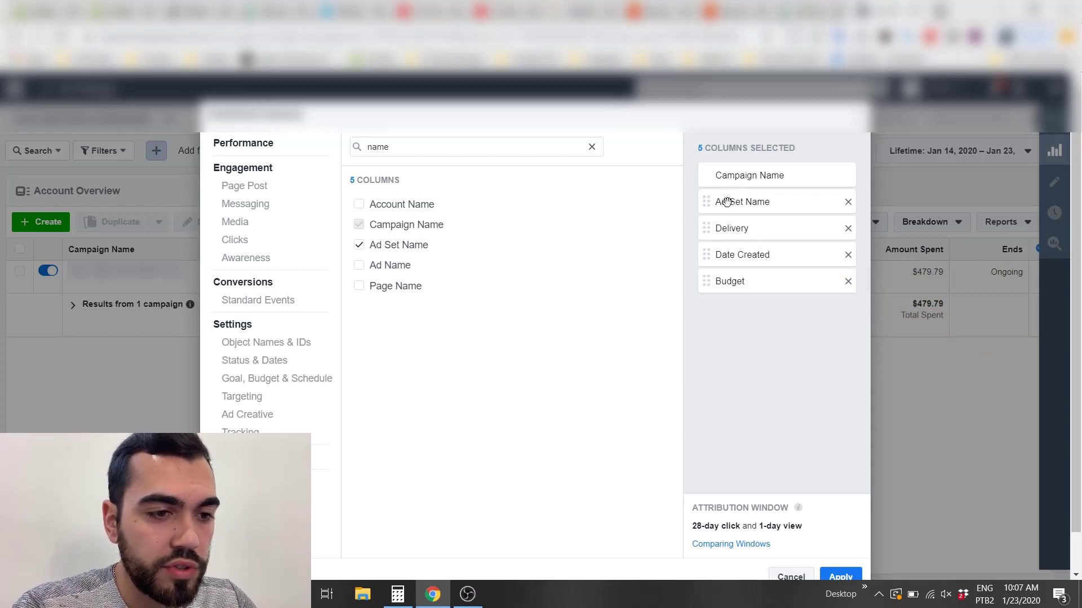
drag(722, 201, 728, 202)
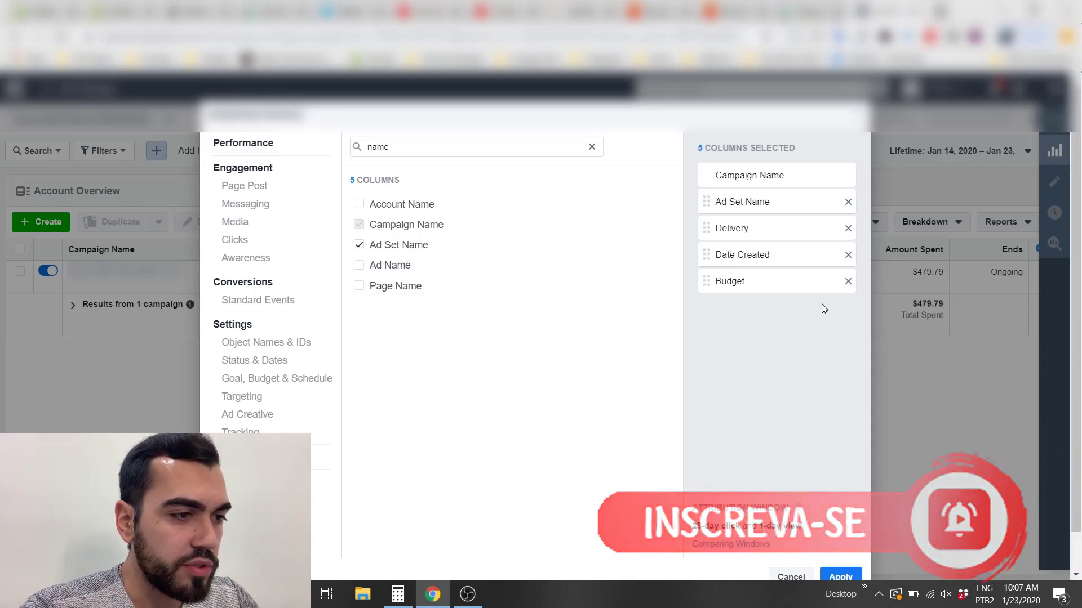
Step: Search the available metrics for "click" and add the Clicks (All) column
double_click(547, 140)
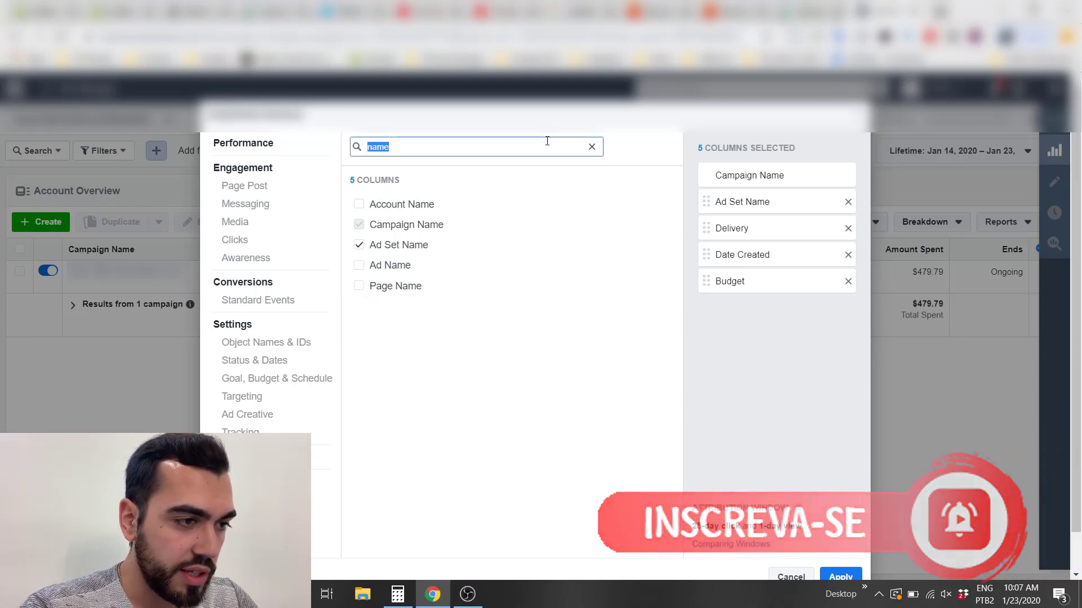
text(click)
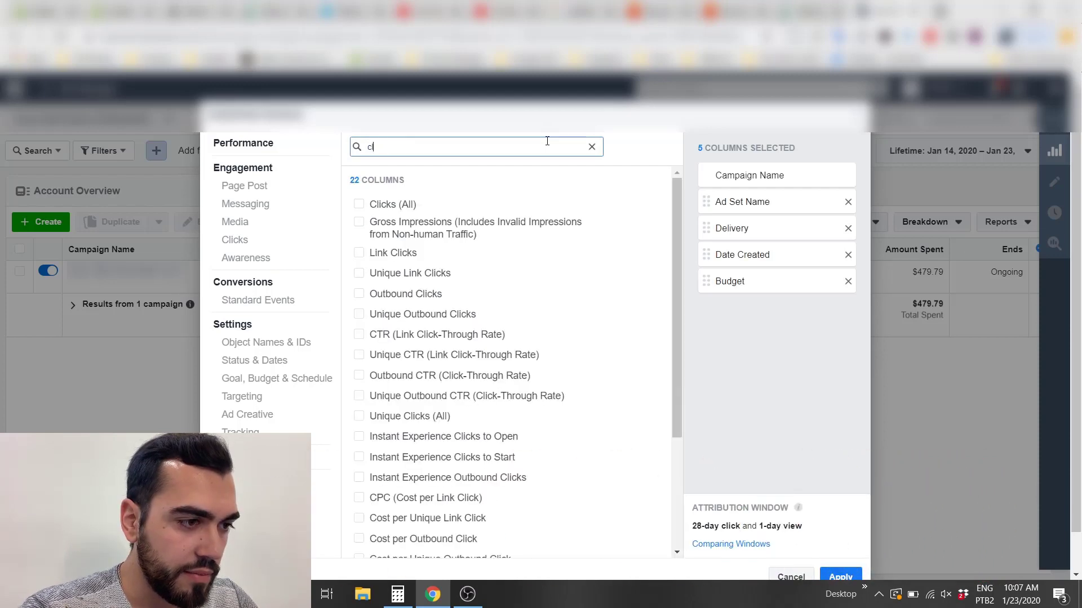
click(359, 204)
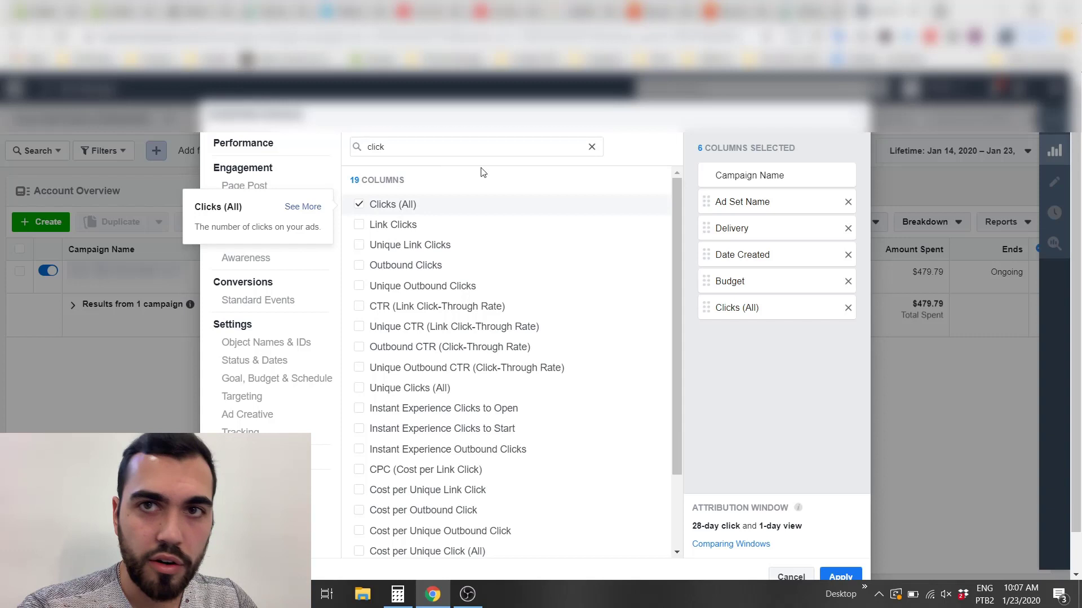
Step: Add the Amount Spent column and place it between Budget and Clicks (All)
click(590, 148)
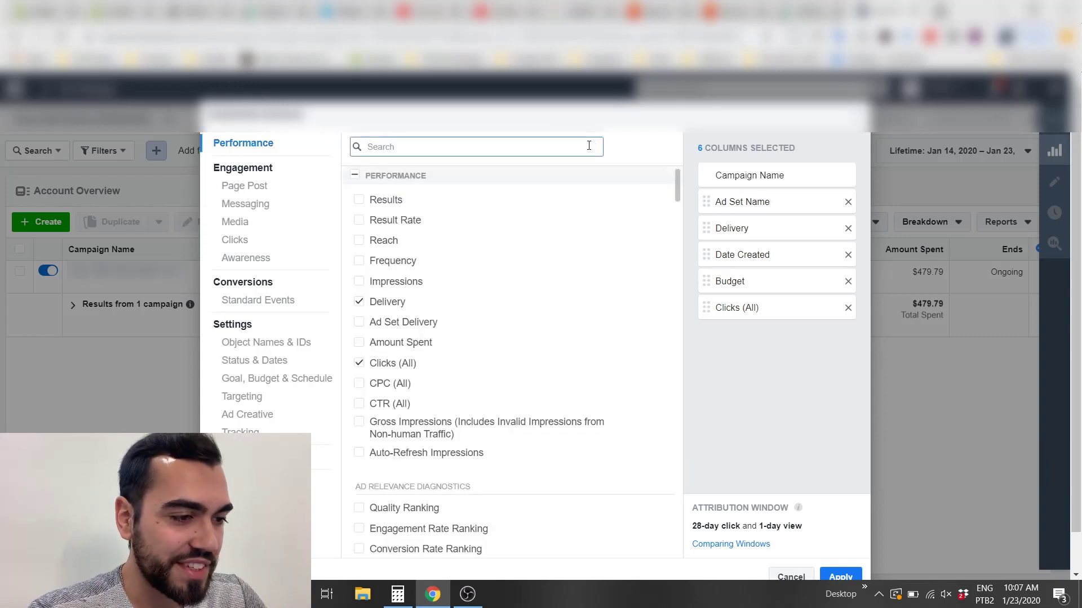
scroll(502, 387, down, 1)
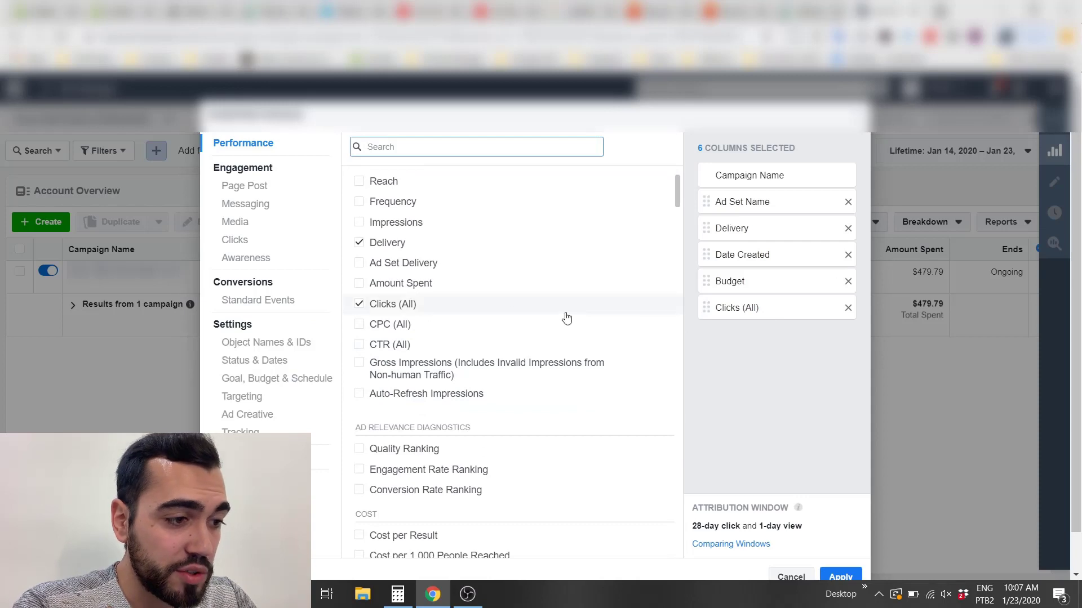
click(360, 285)
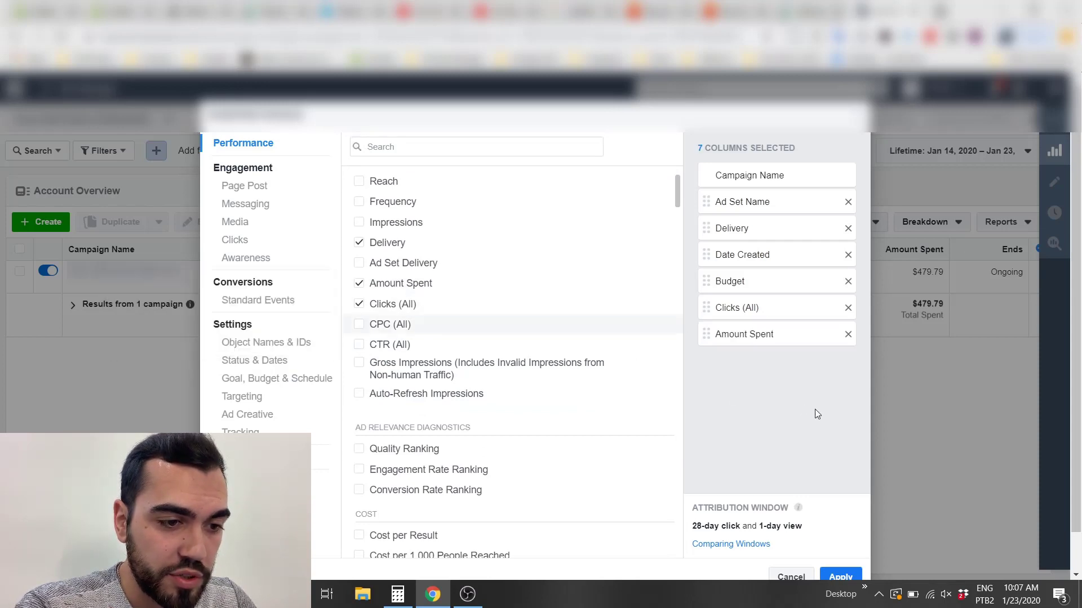
drag(711, 336, 710, 307)
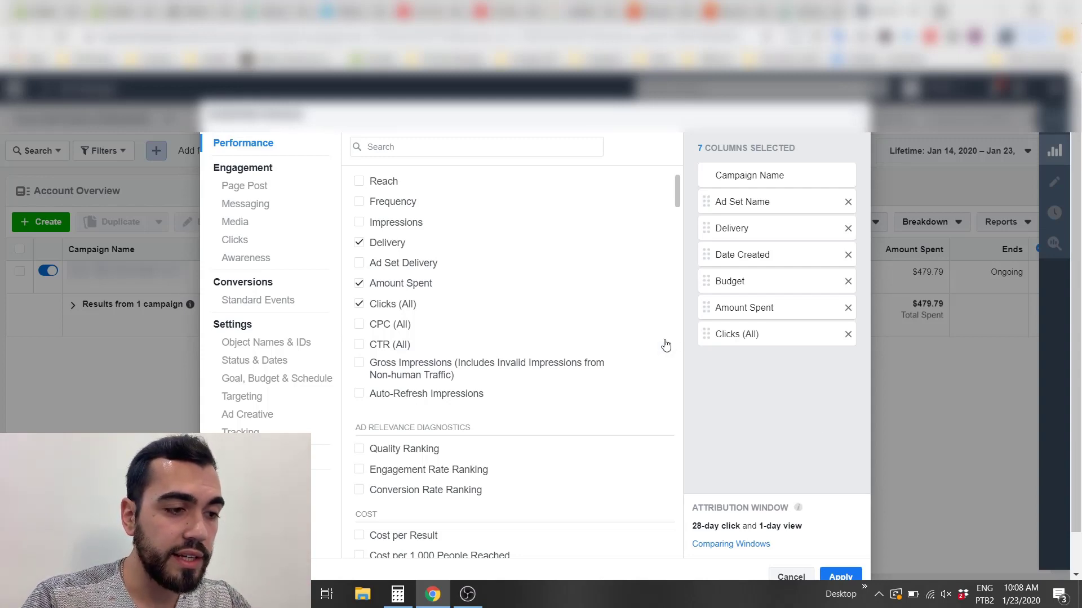
Step: Add the CPC (All), CTR (All) and Frequency columns to the end of the selected columns
click(358, 326)
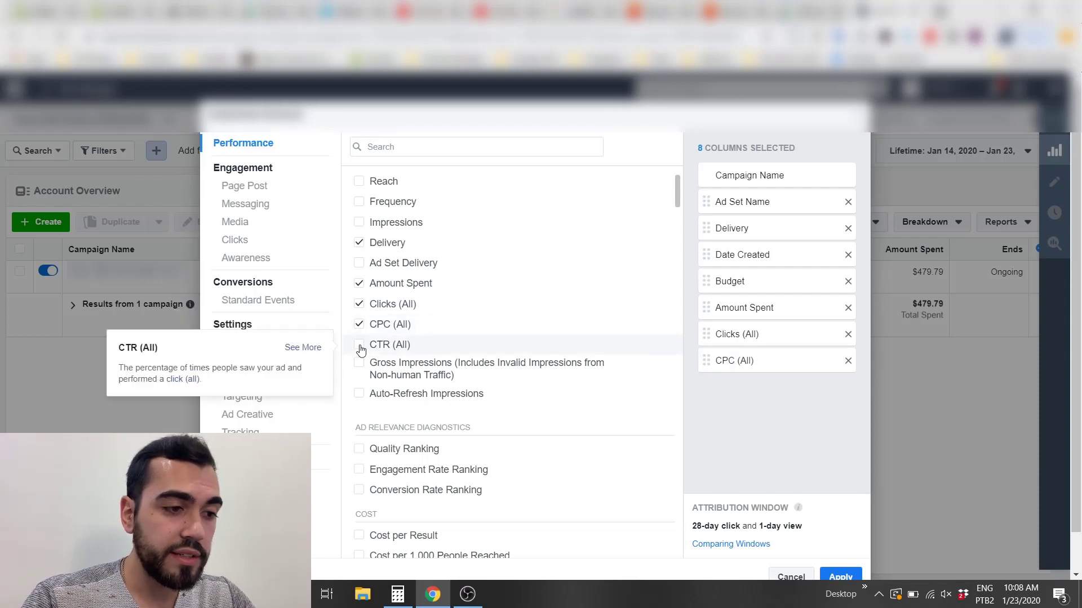
click(360, 347)
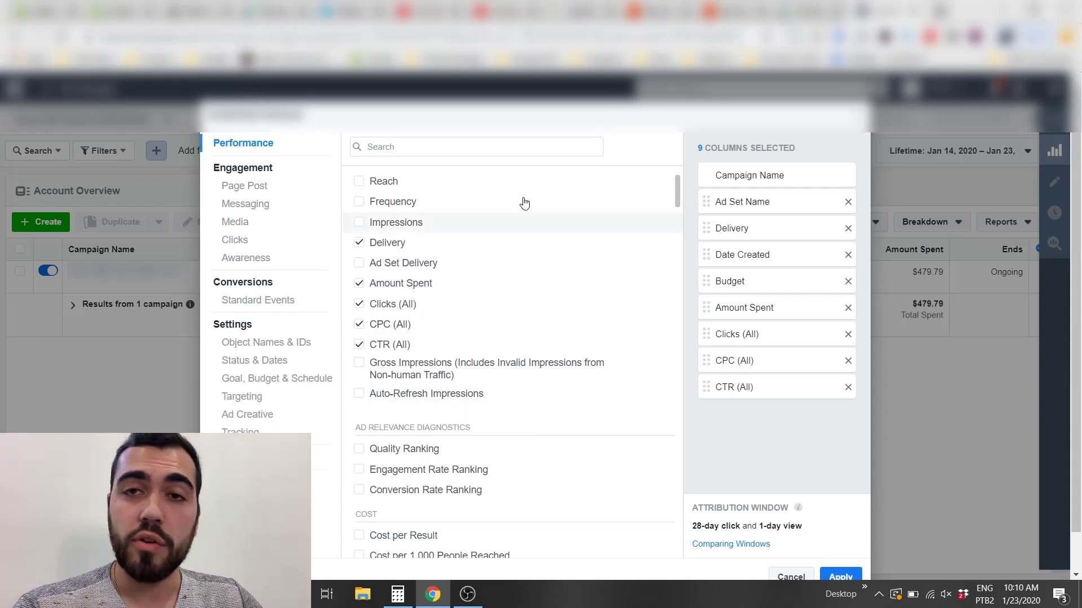
click(521, 145)
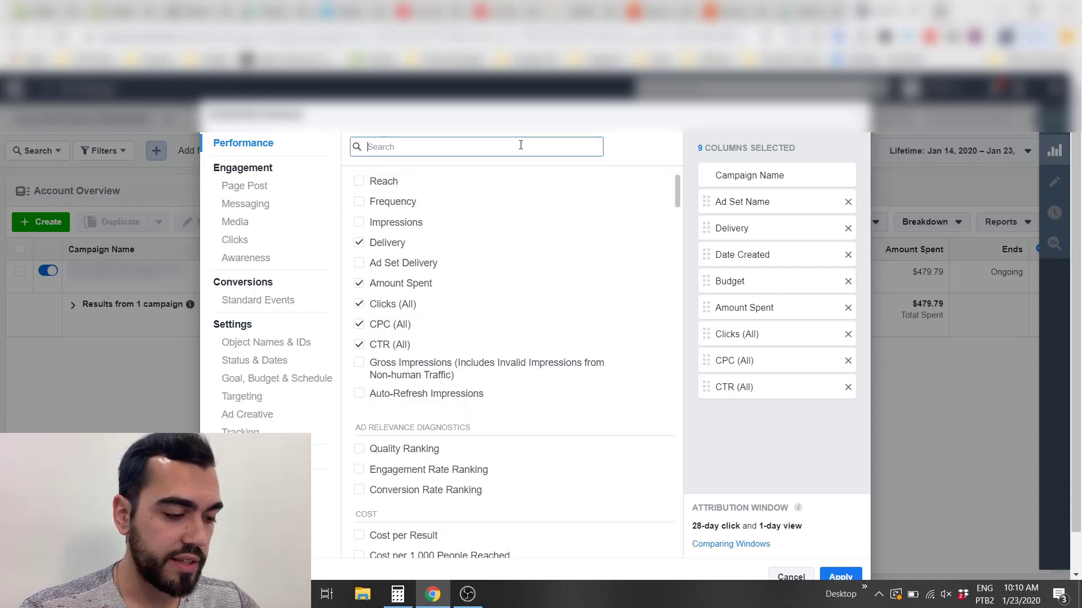
text(freq)
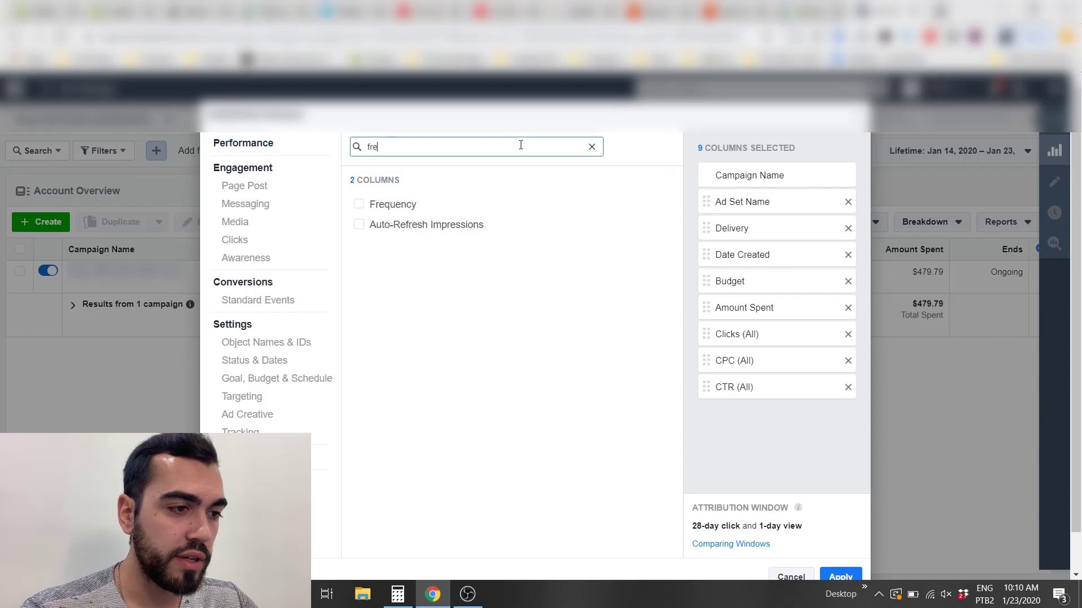
click(359, 204)
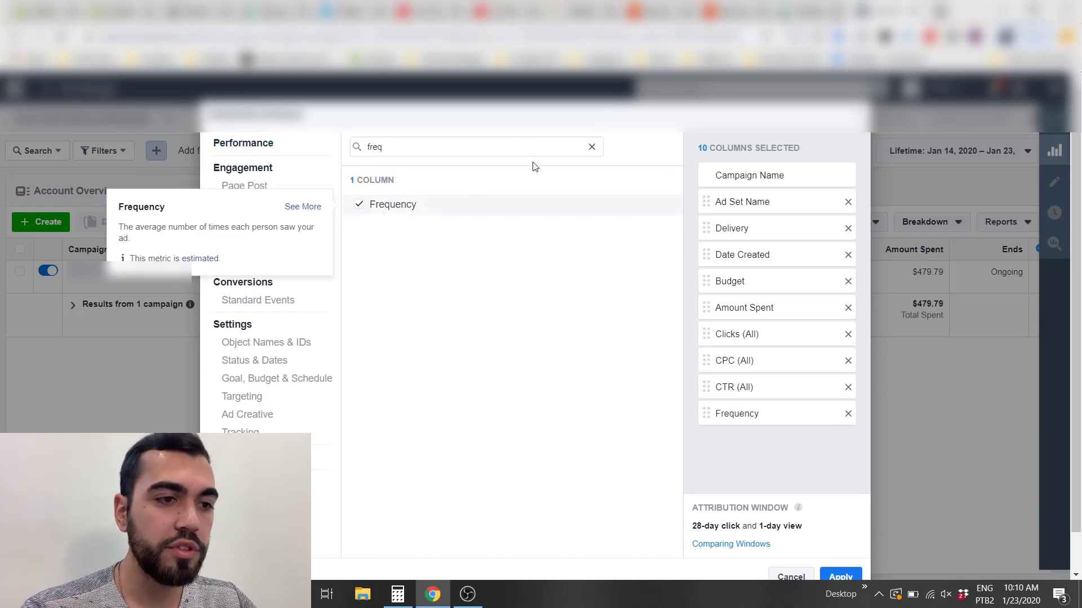
Step: Add the CPM (Cost per 1,000 Impressions) column and place it between CTR (All) and Frequency
click(591, 147)
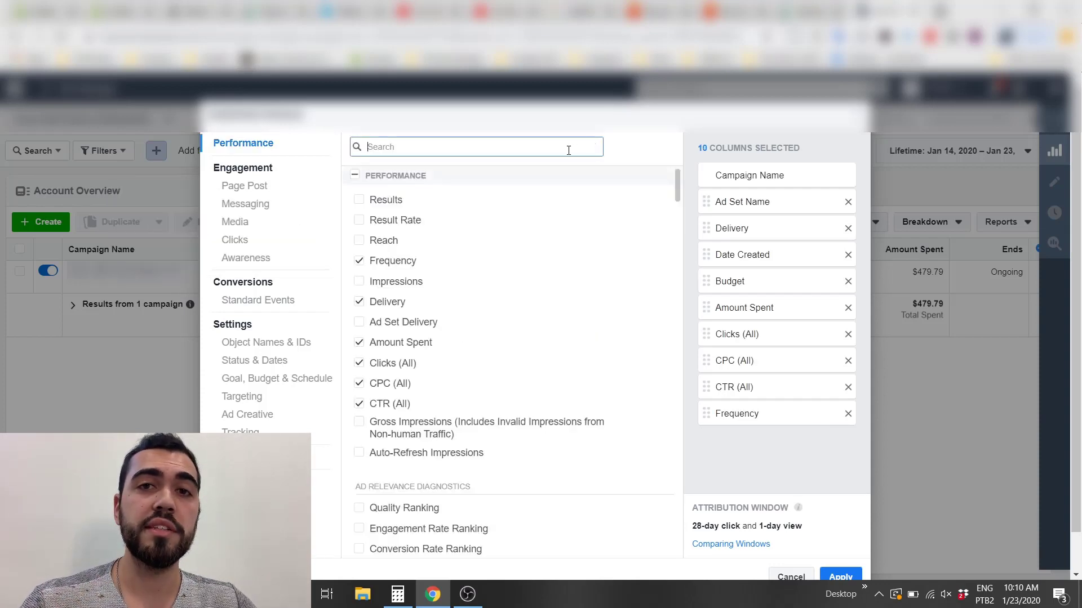
click(569, 151)
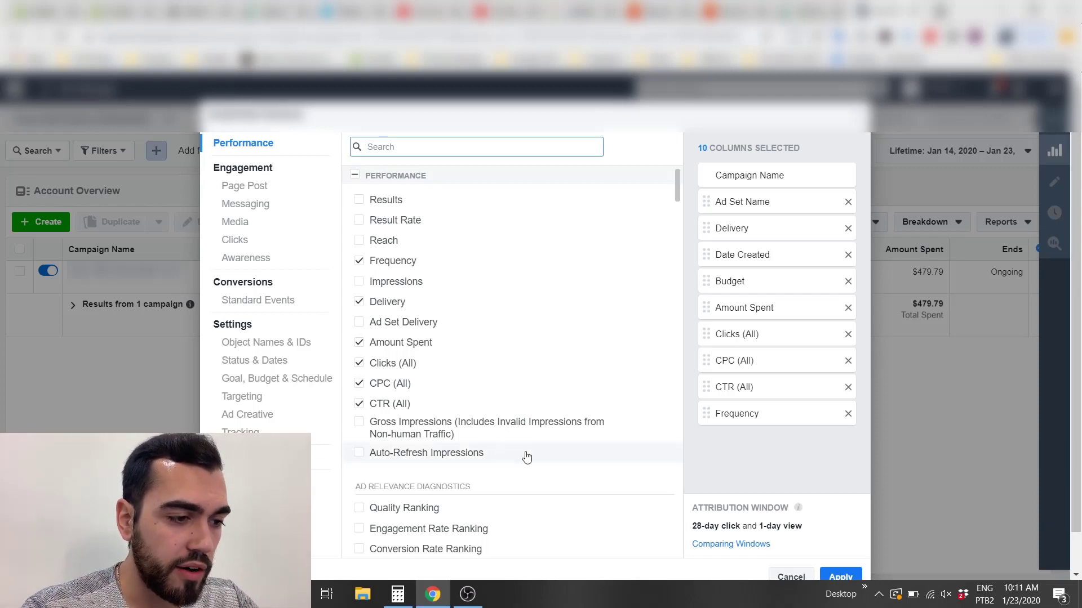
scroll(524, 453, down, 2)
scroll(523, 448, down, 3)
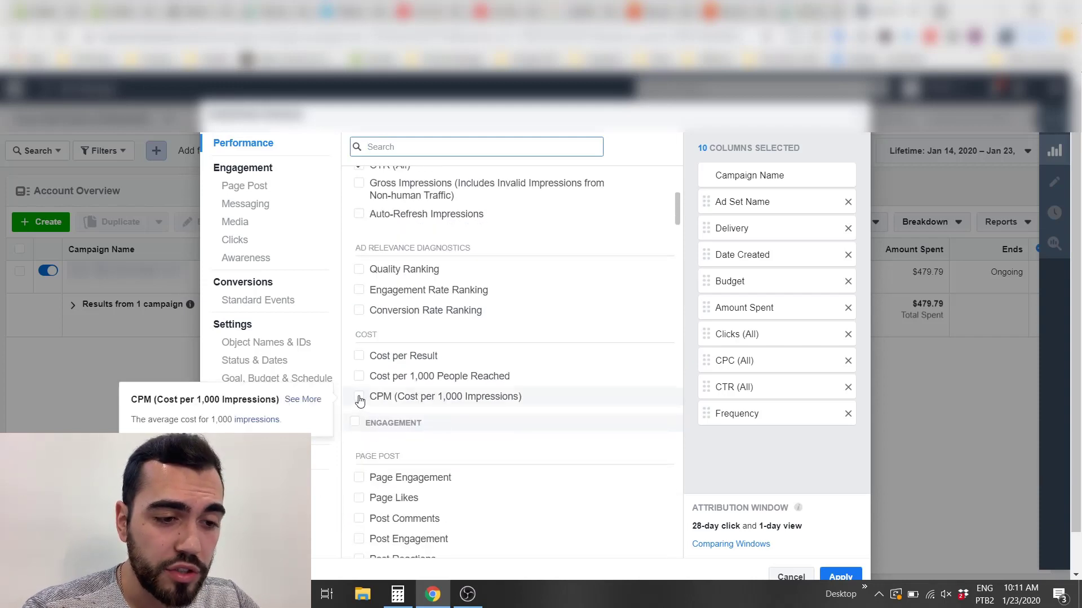
click(359, 397)
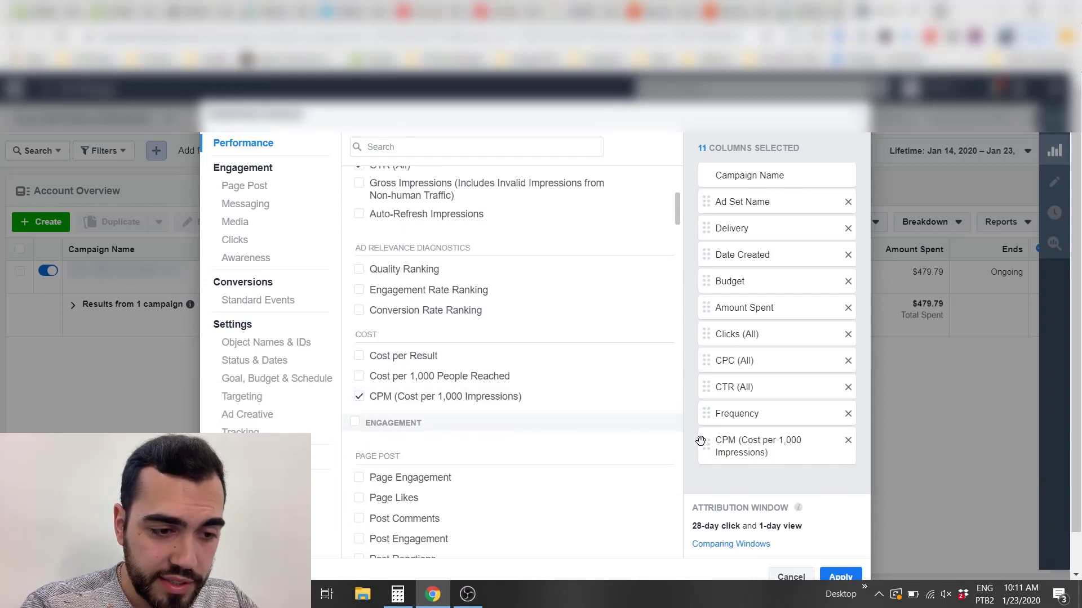
drag(698, 440, 704, 414)
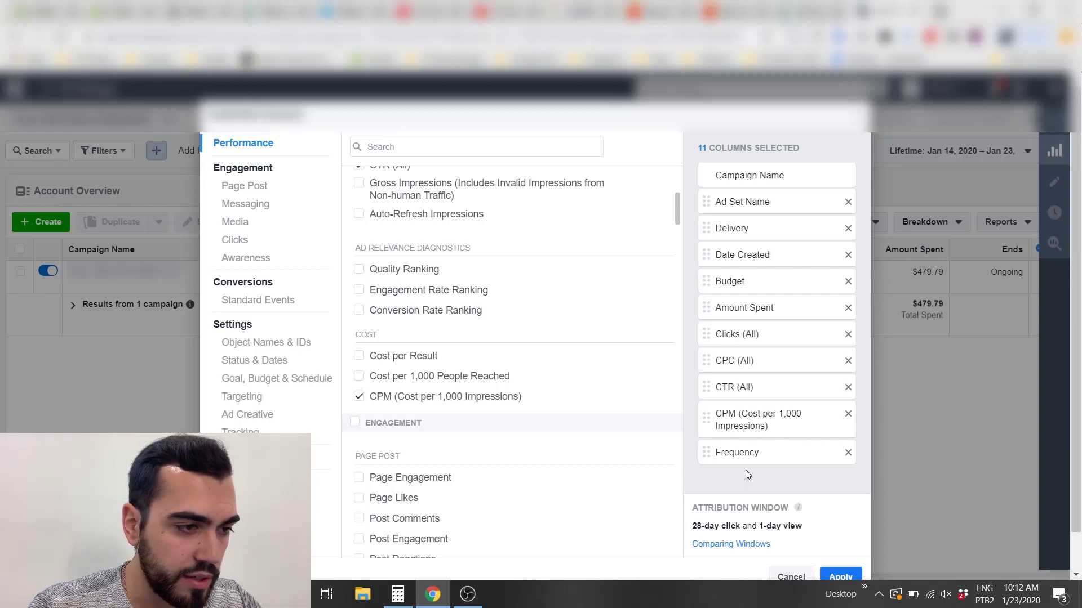
Step: Search the metrics for "add" and add the Adds to Cart total, excluding its website, offline and on-Facebook sub-columns
scroll(503, 456, down, 1)
scroll(503, 455, up, 3)
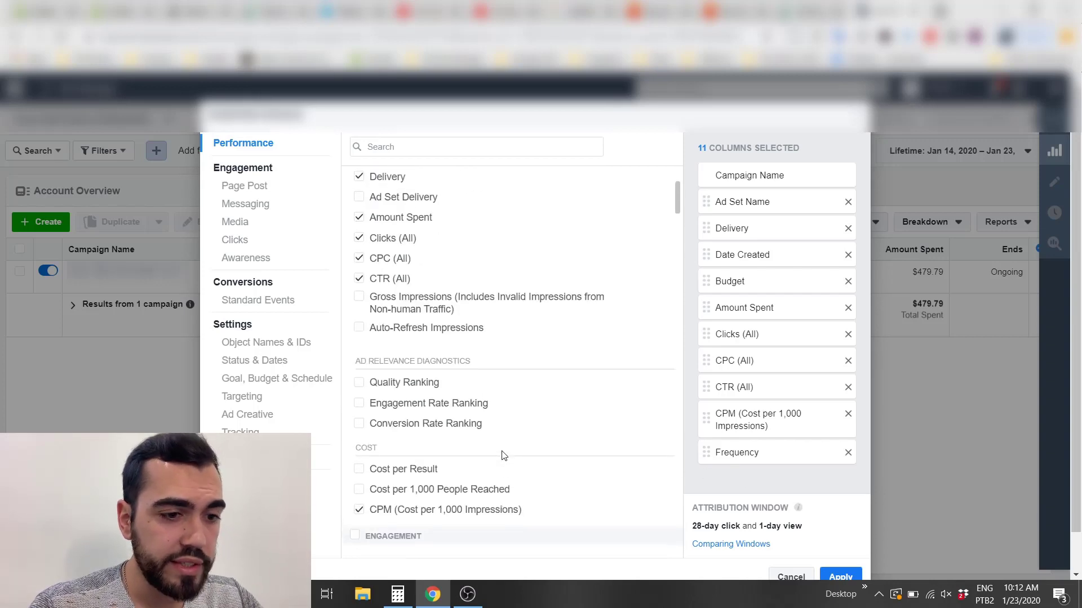
click(465, 141)
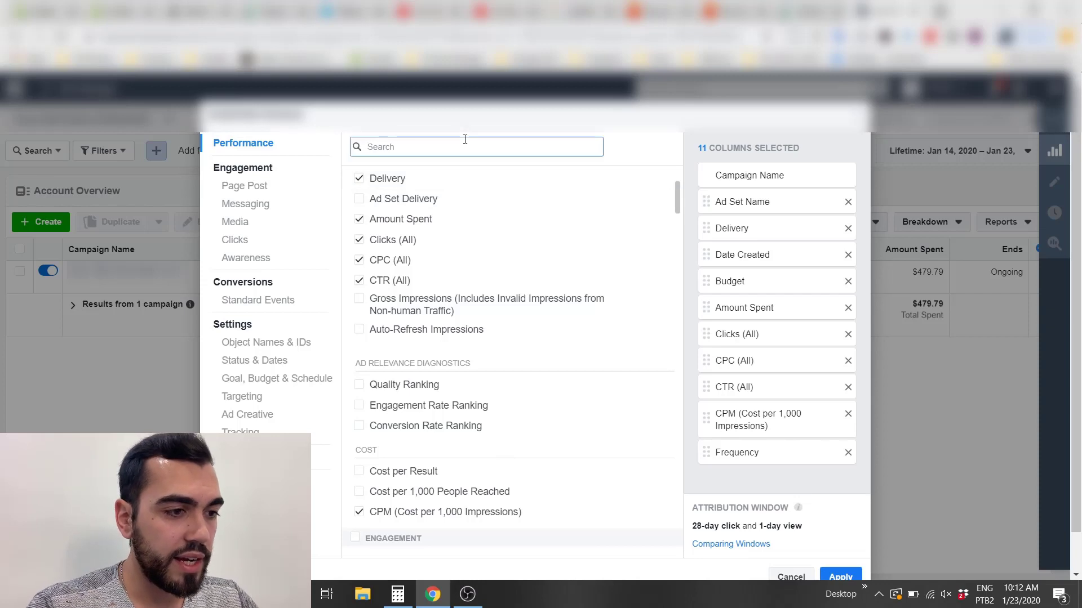
text(add)
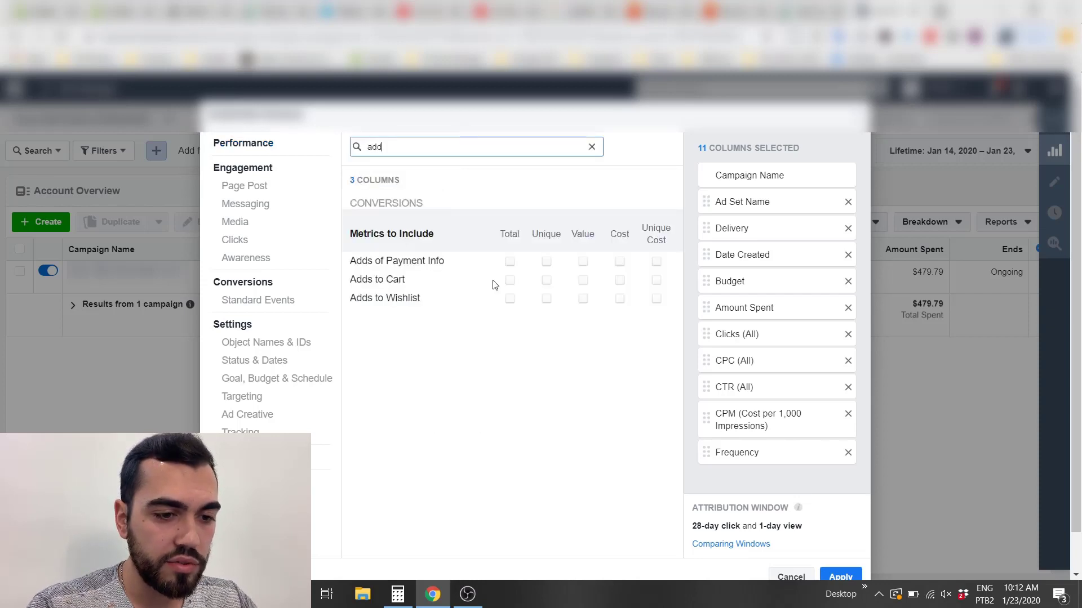
click(509, 280)
scroll(793, 429, down, 2)
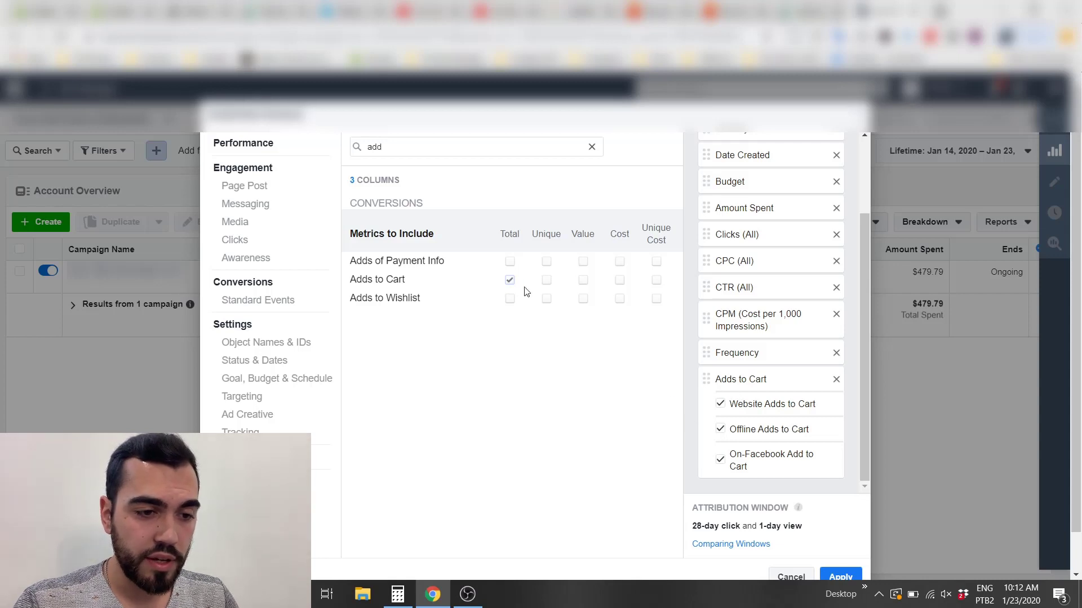
click(720, 404)
click(720, 429)
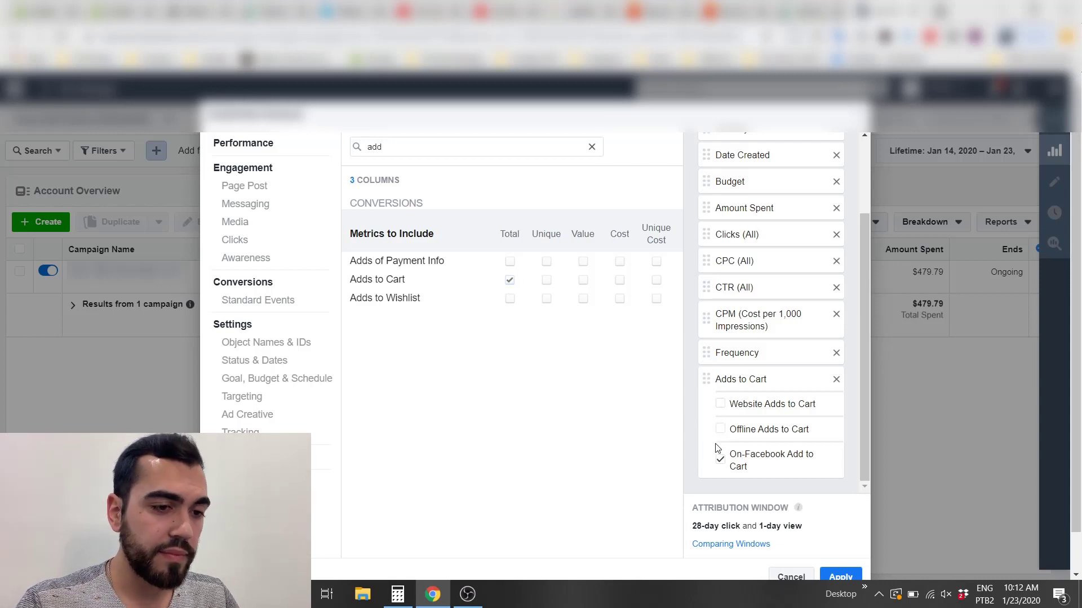
click(720, 459)
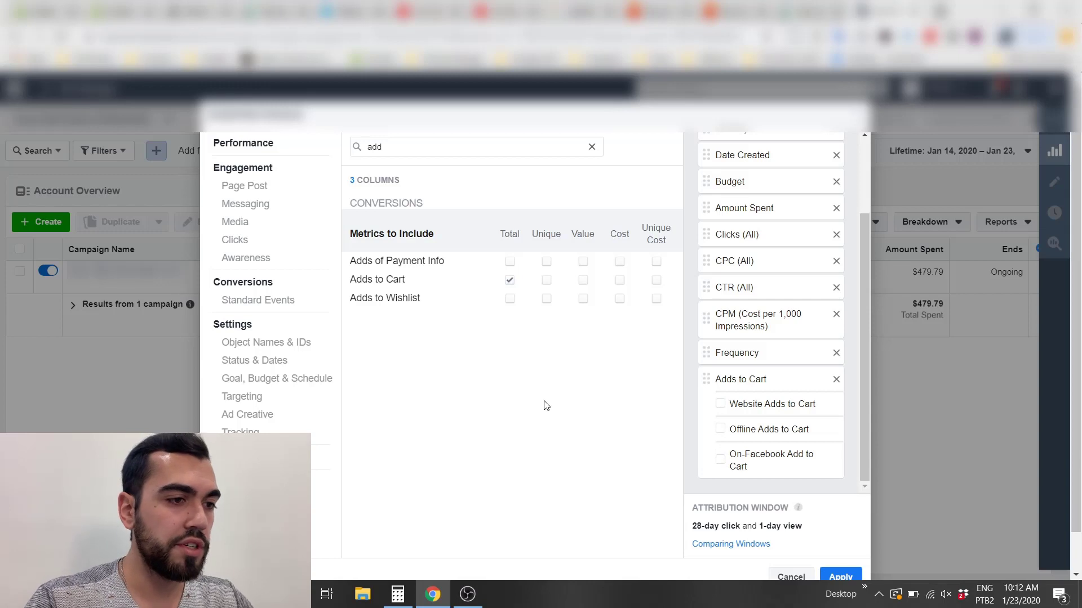
Step: Search the metrics for "check" and add the Checkouts Initiated total, excluding its website and offline sub-columns
double_click(423, 146)
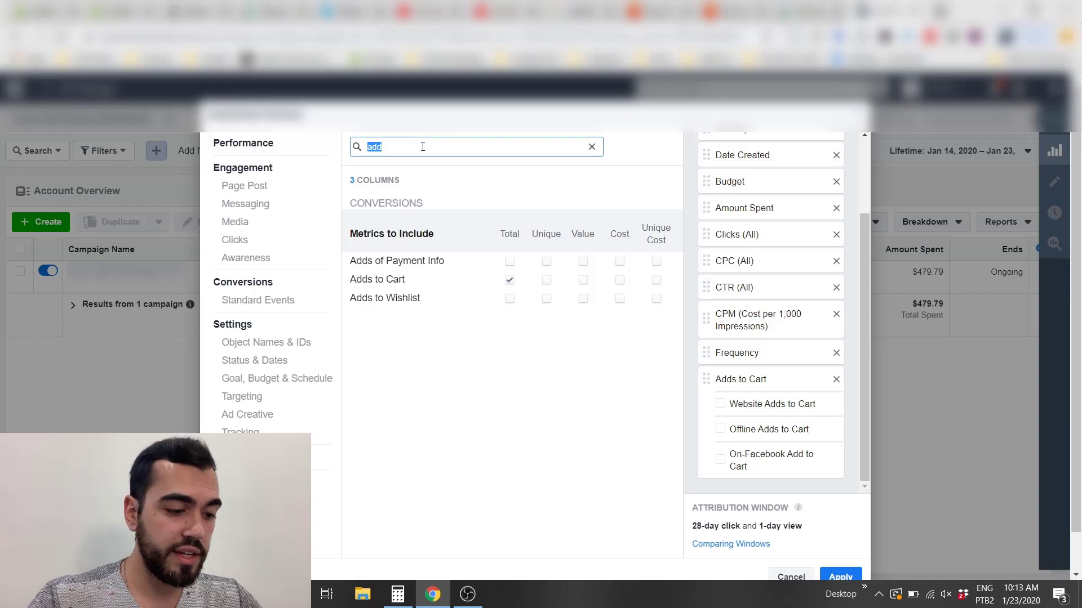
text(check)
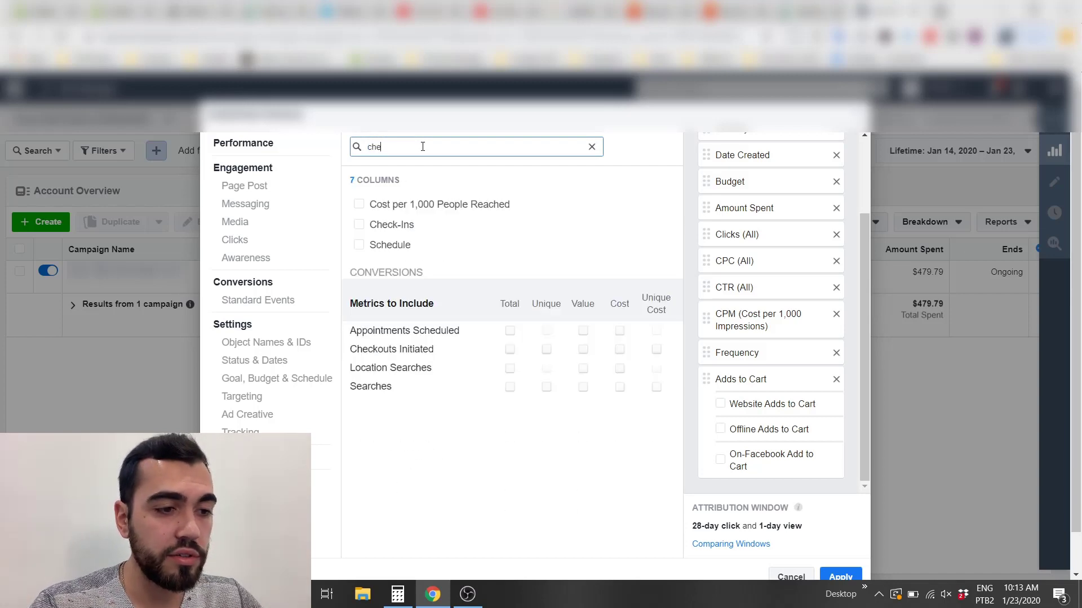
click(510, 290)
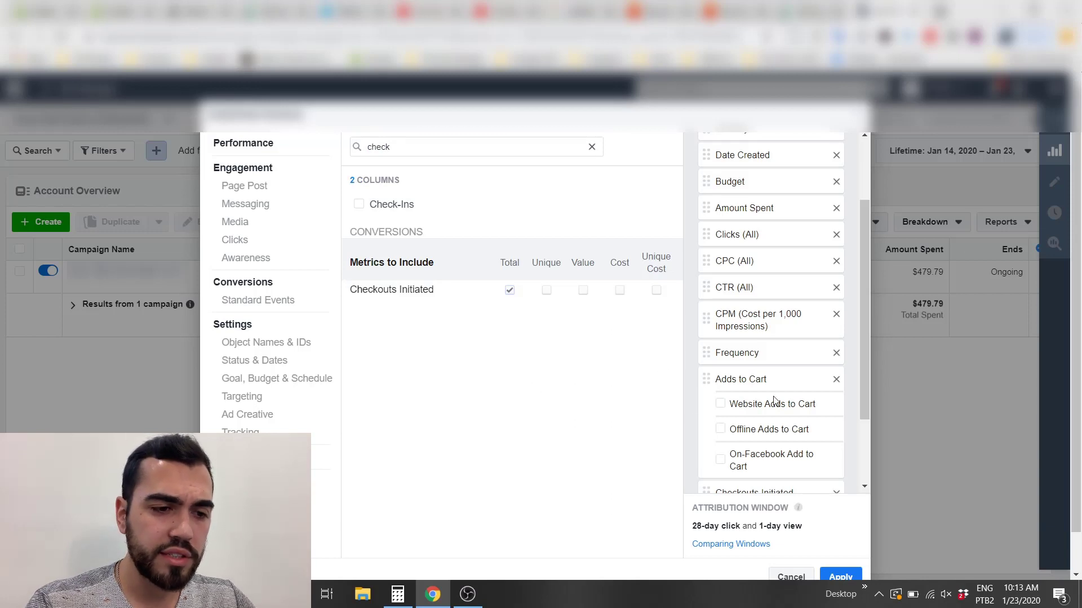
scroll(776, 402, down, 2)
click(719, 423)
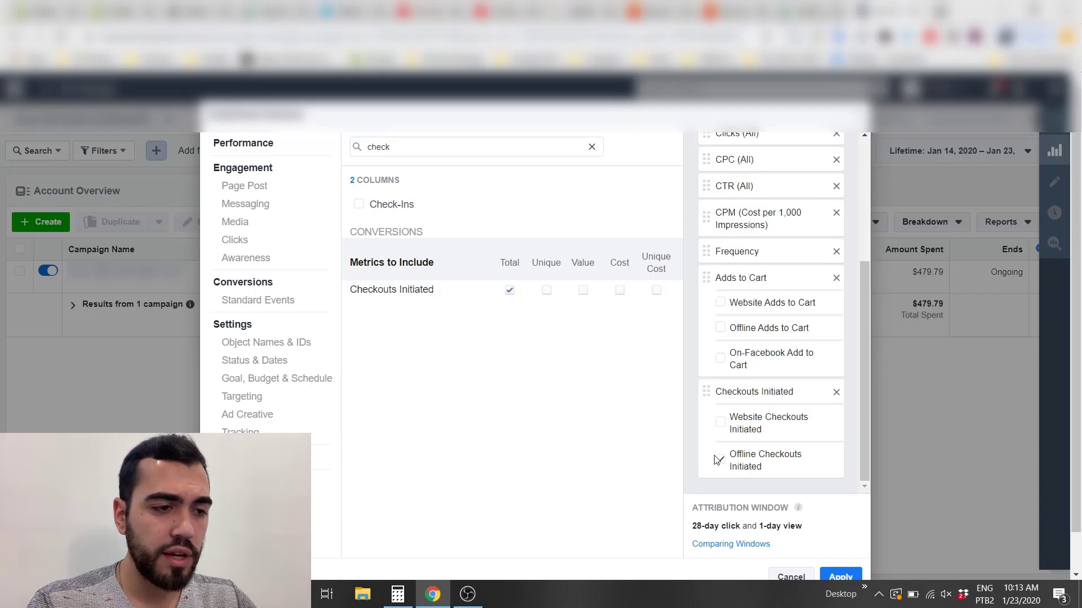
click(720, 459)
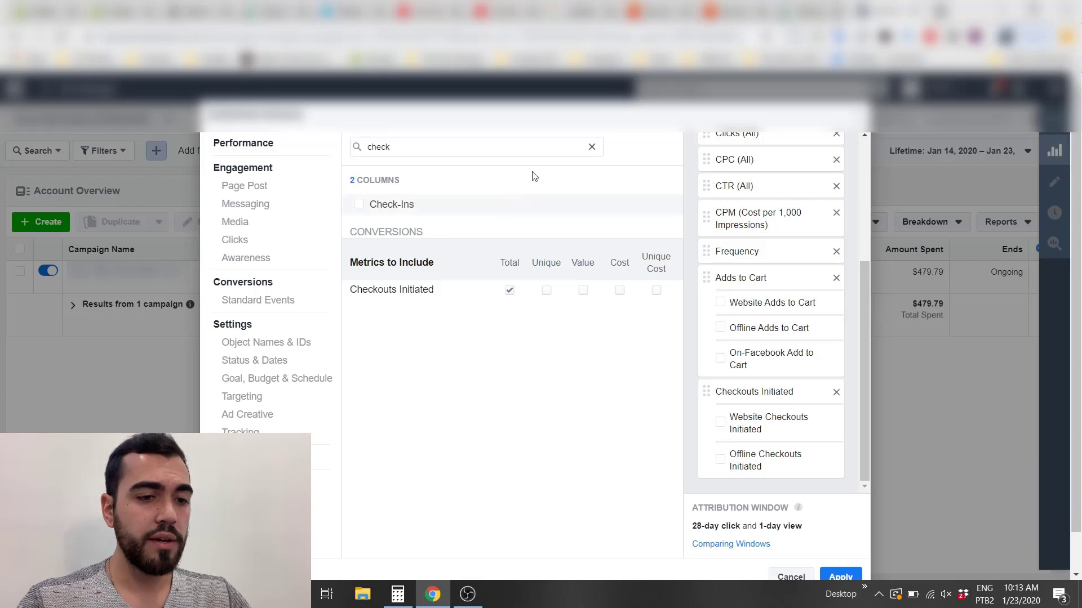
Step: Search the metrics for "pur" and add the Purchases total, excluding its website, offline and on-Facebook sub-columns
click(589, 146)
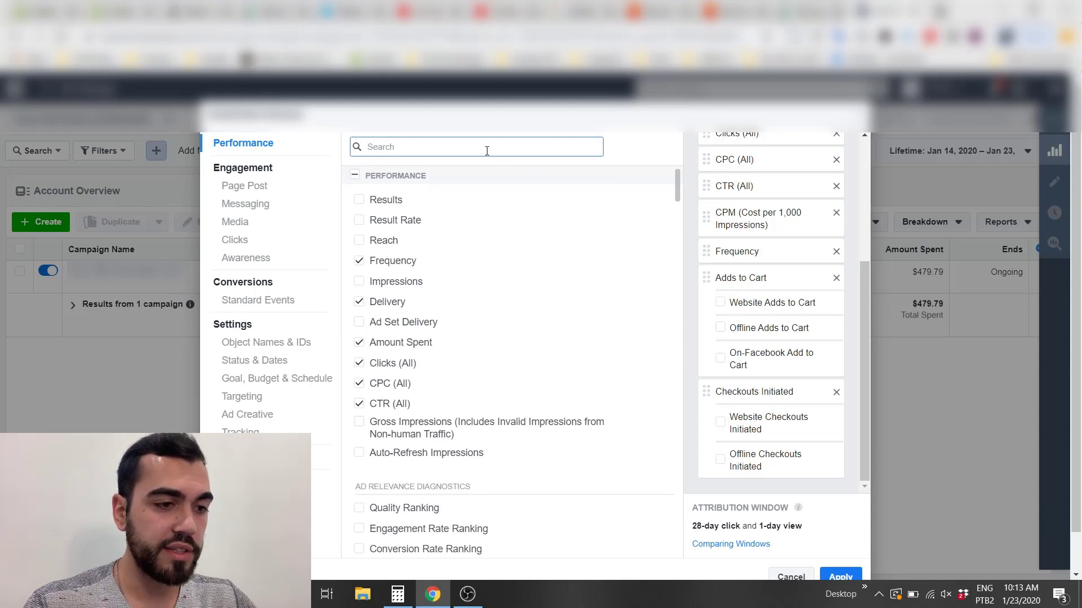
text(pur)
click(511, 292)
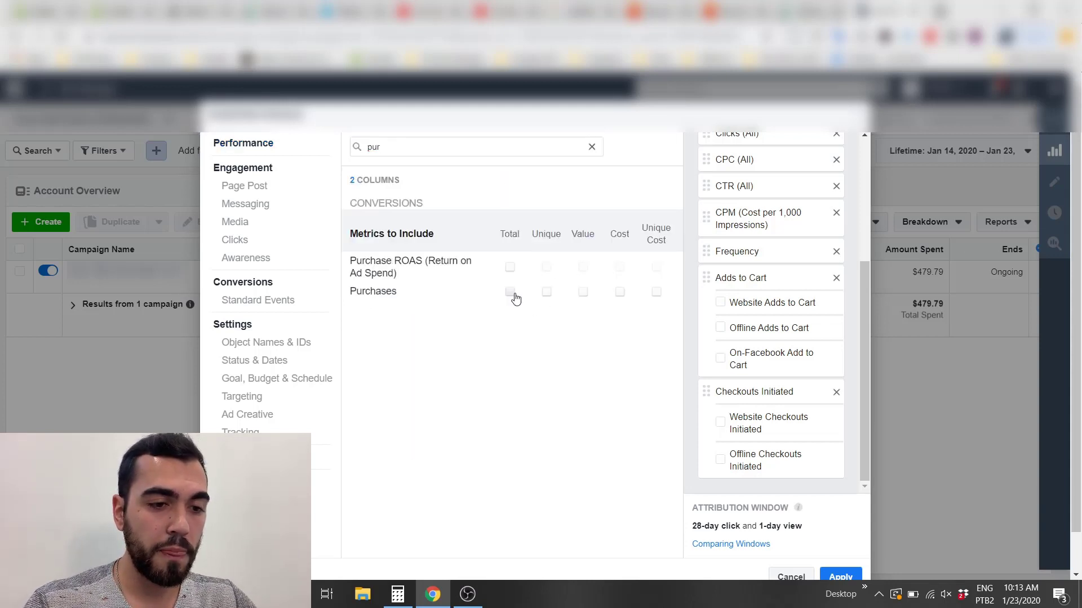
scroll(796, 356, down, 2)
click(720, 404)
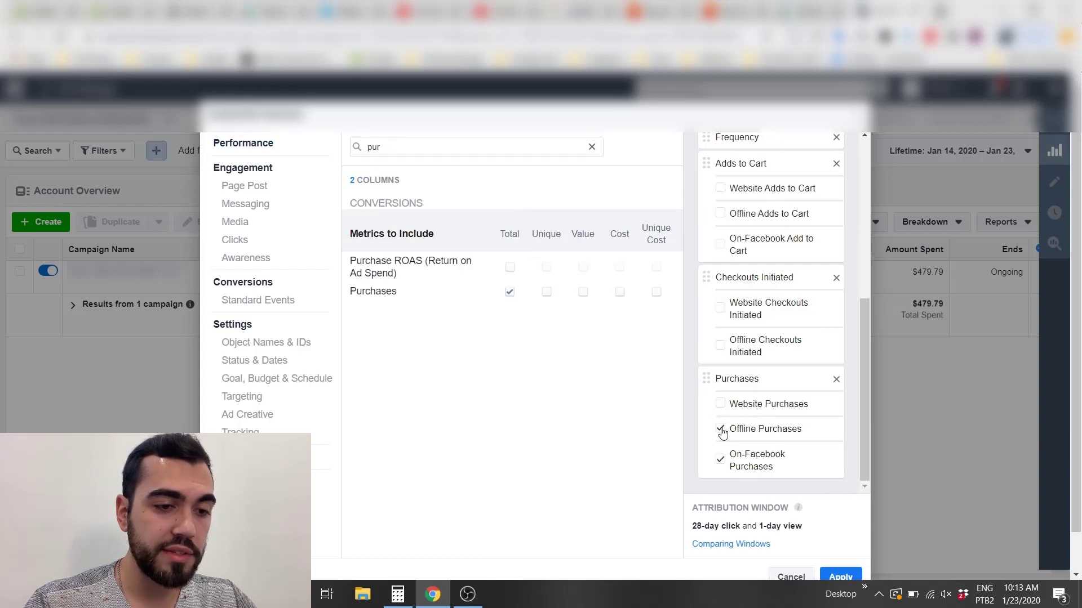
double_click(721, 436)
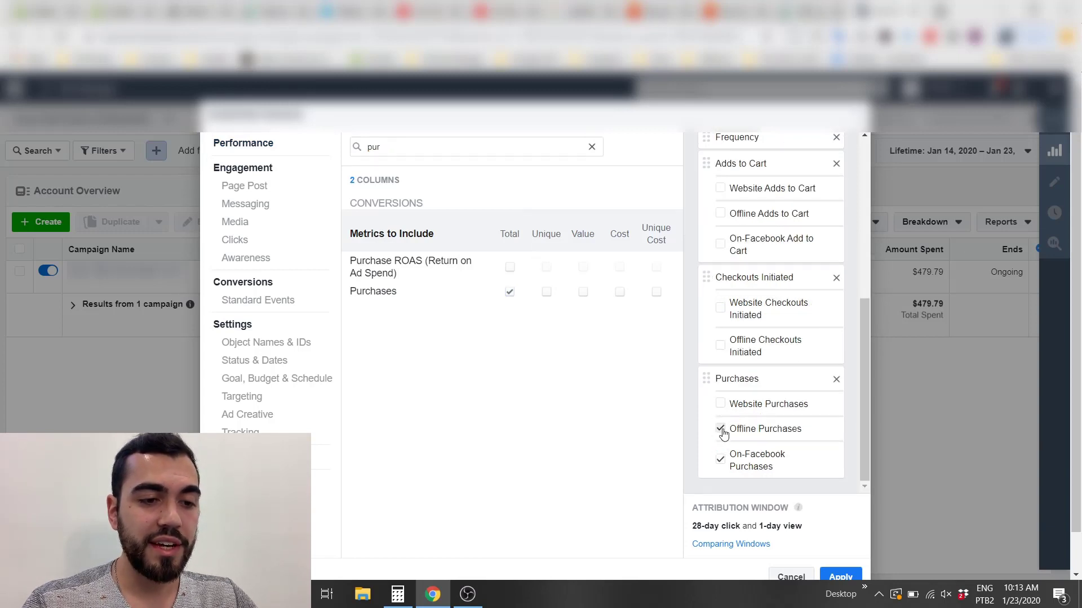
click(720, 428)
click(721, 461)
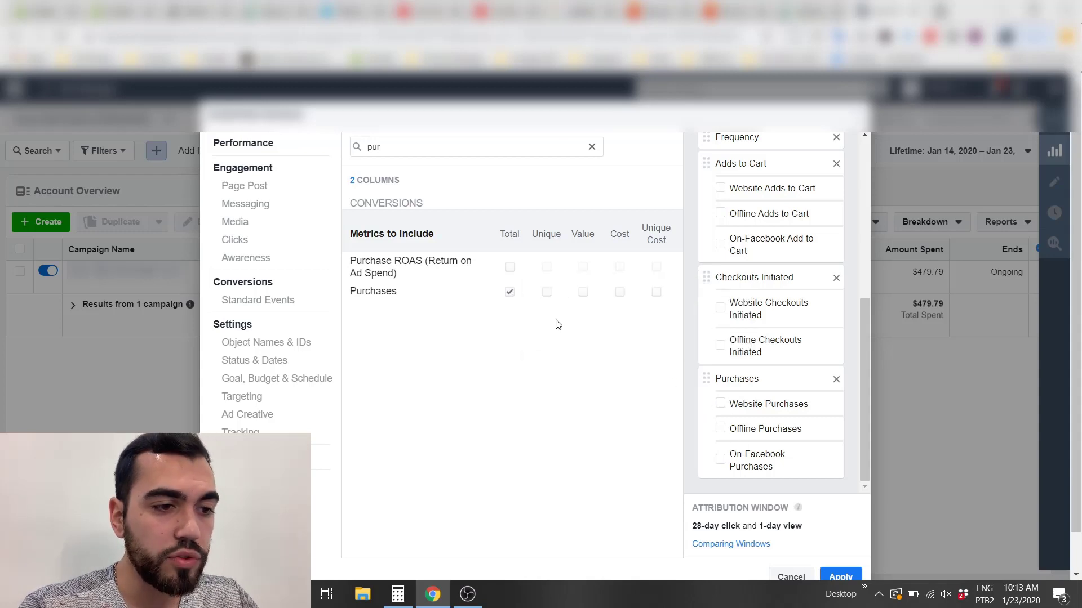
Step: Add the Purchases Conversion Value column without its website, offline and on-Facebook sub-columns
click(582, 292)
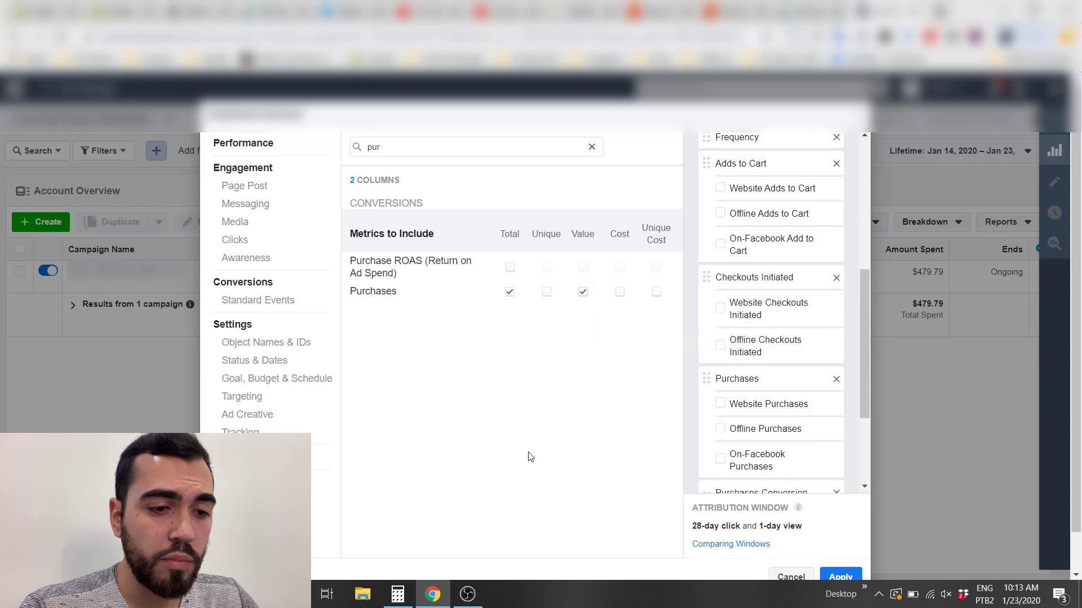
scroll(851, 430, down, 3)
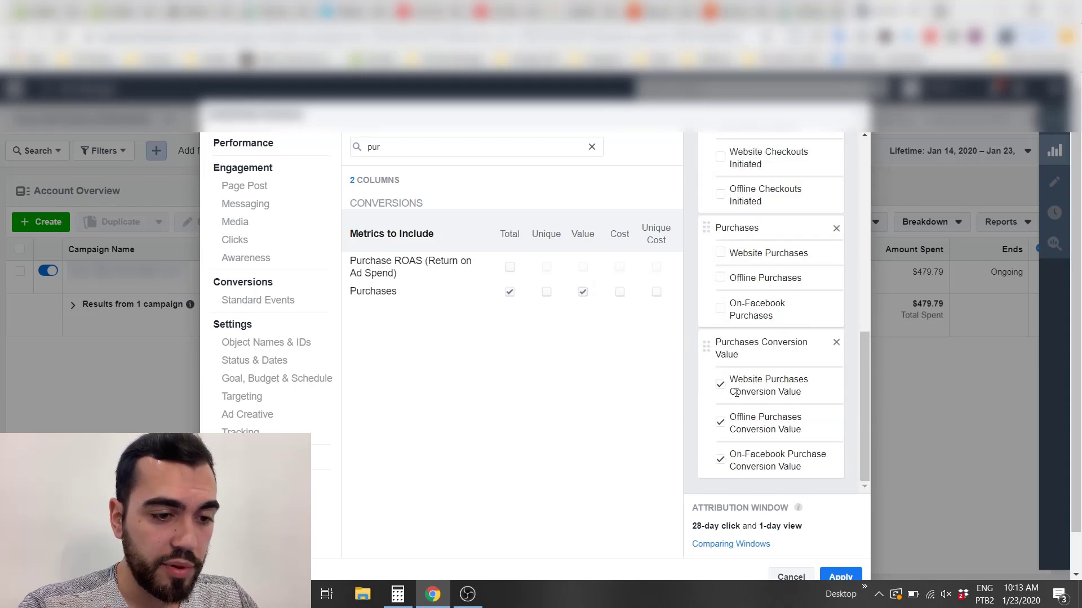
click(720, 423)
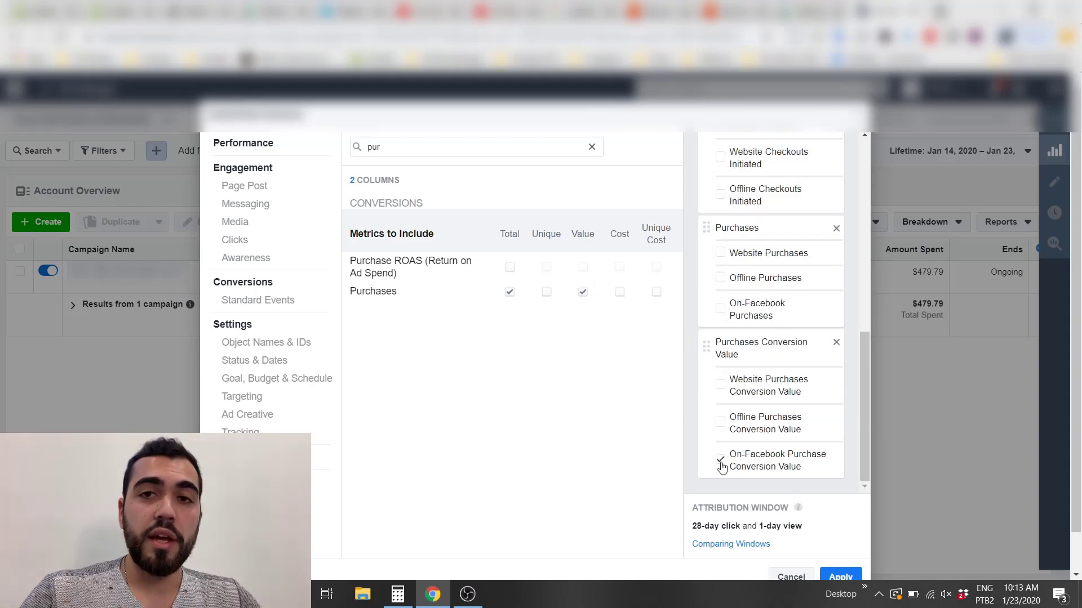
click(719, 459)
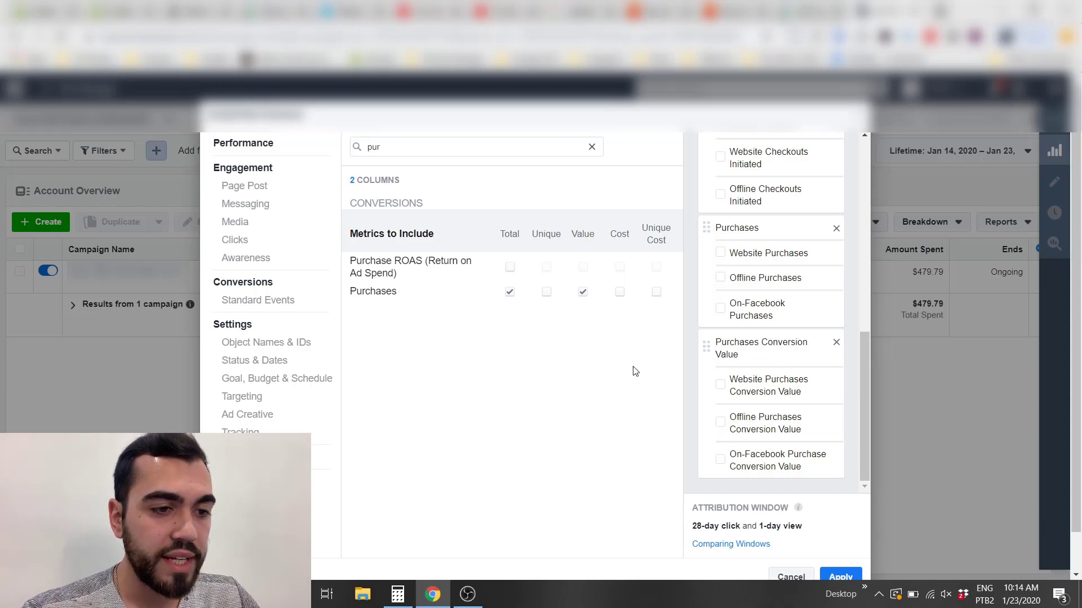
Step: Add the Cost per Purchase and Purchase ROAS columns, excluding the Website Purchase ROAS sub-column
click(619, 293)
scroll(746, 450, down, 1)
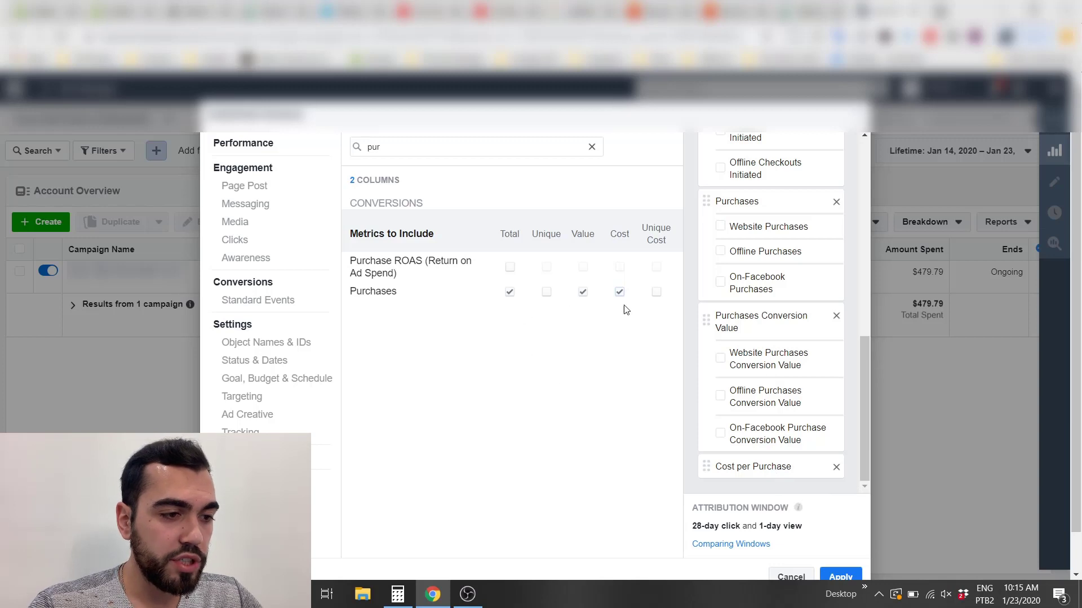
click(510, 269)
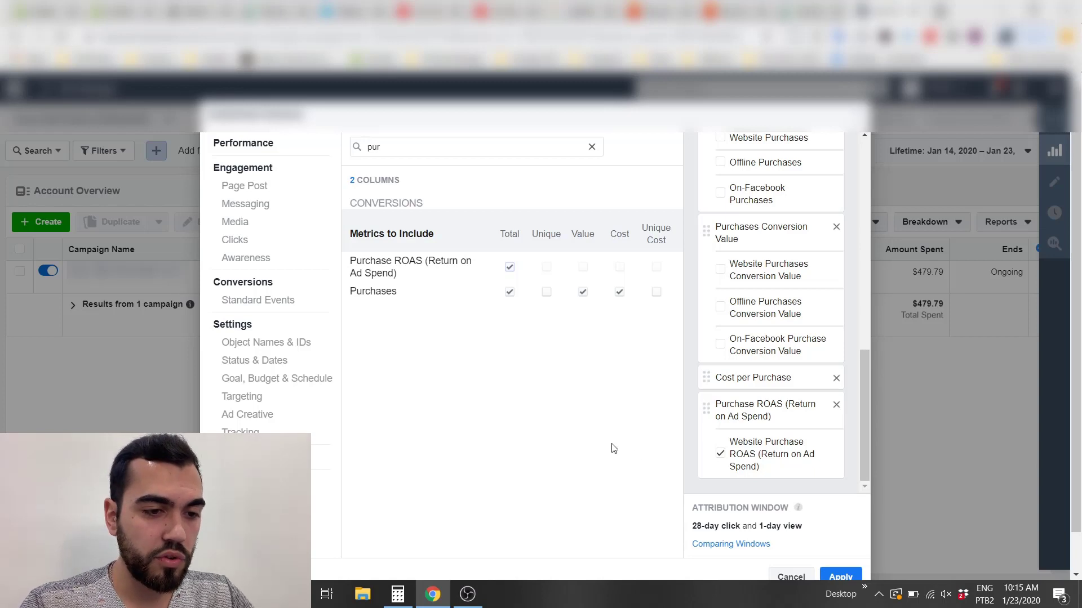
click(720, 454)
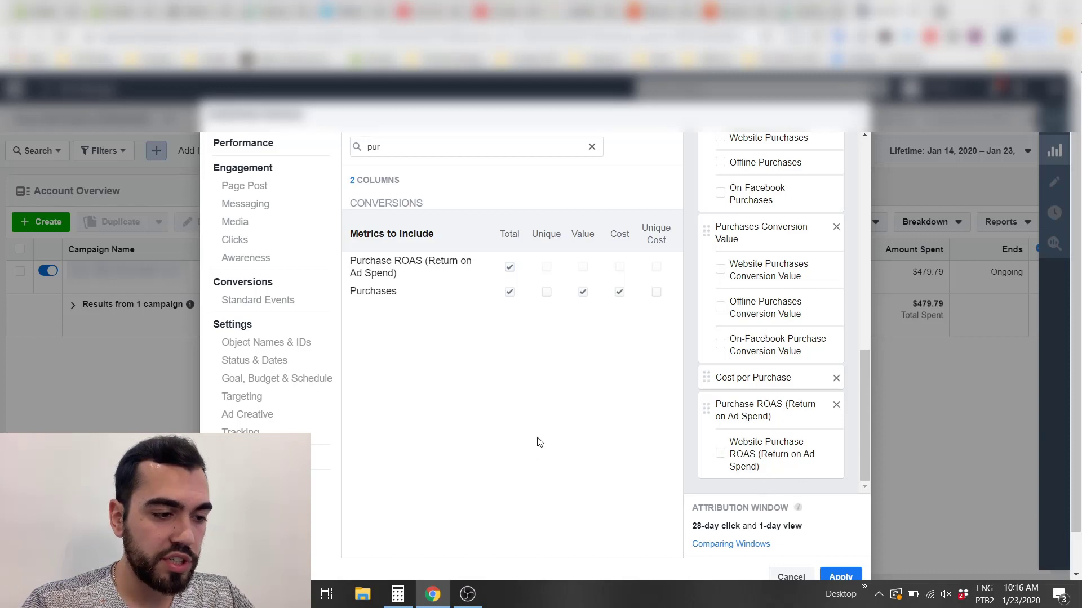
Step: Save the column selection as a preset named YOUTUBE and apply it to the campaigns table
scroll(589, 486, down, 1)
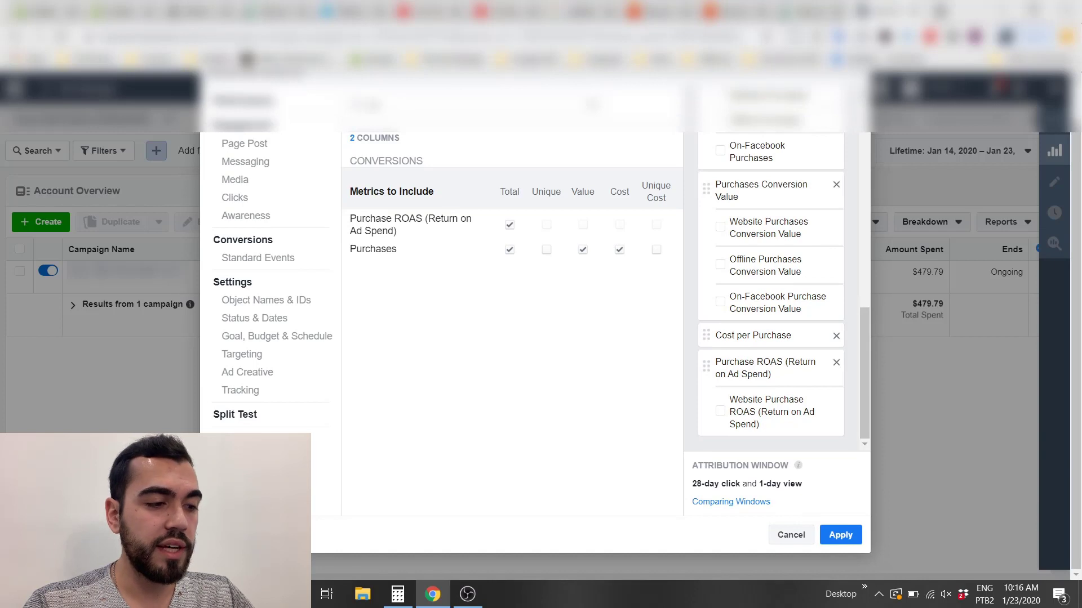
click(223, 536)
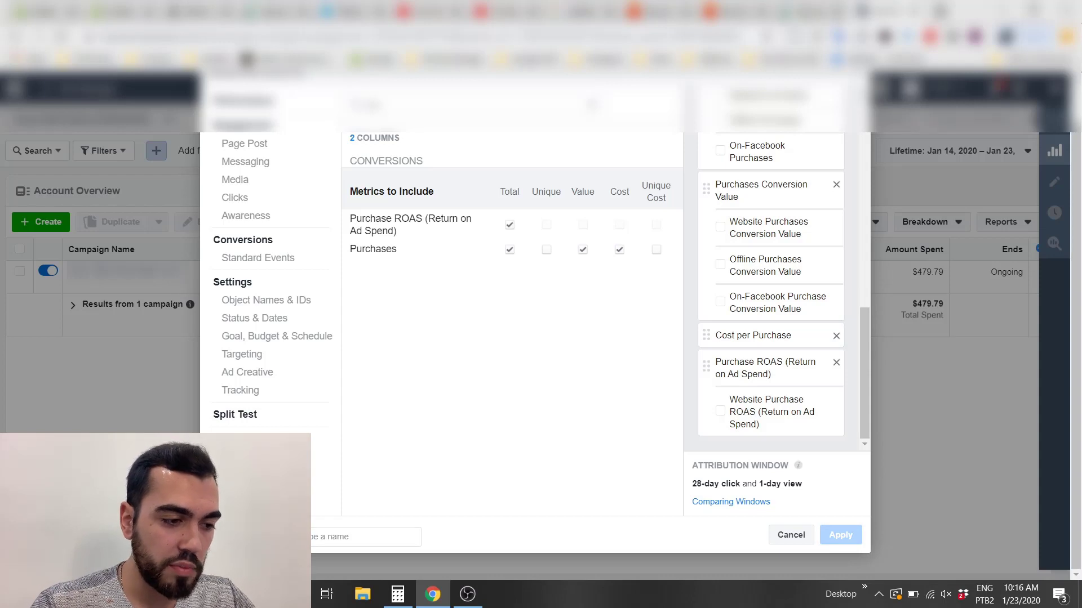
click(377, 537)
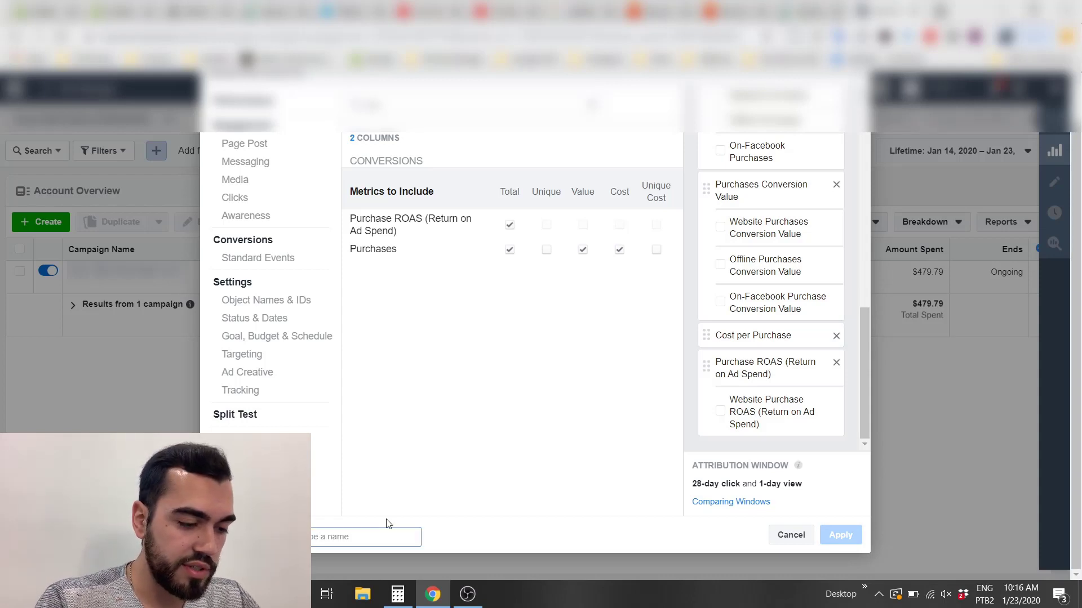
text(YOUTUBE)
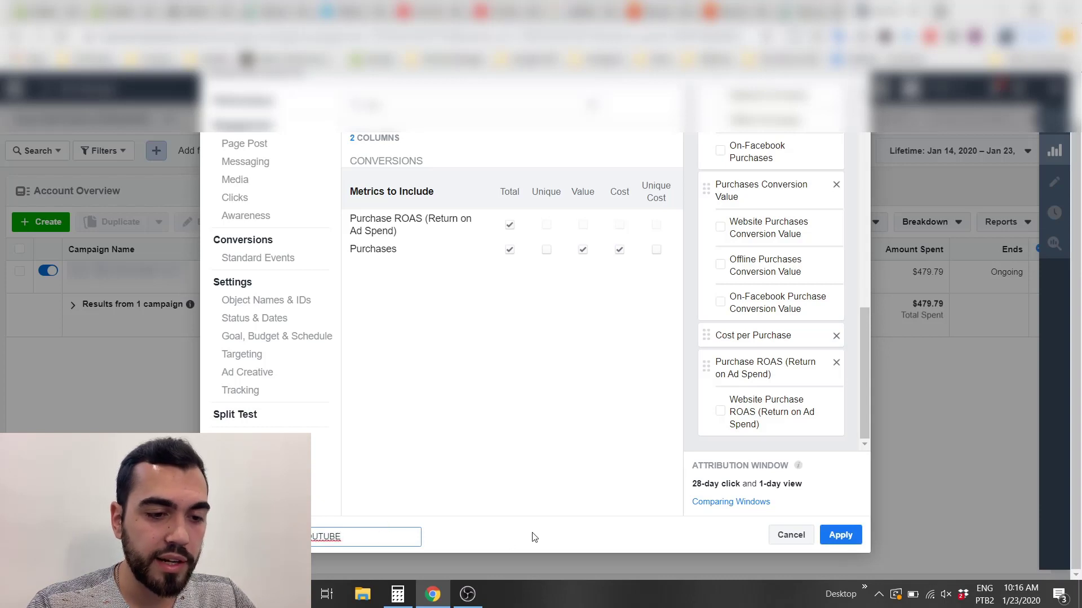
click(833, 537)
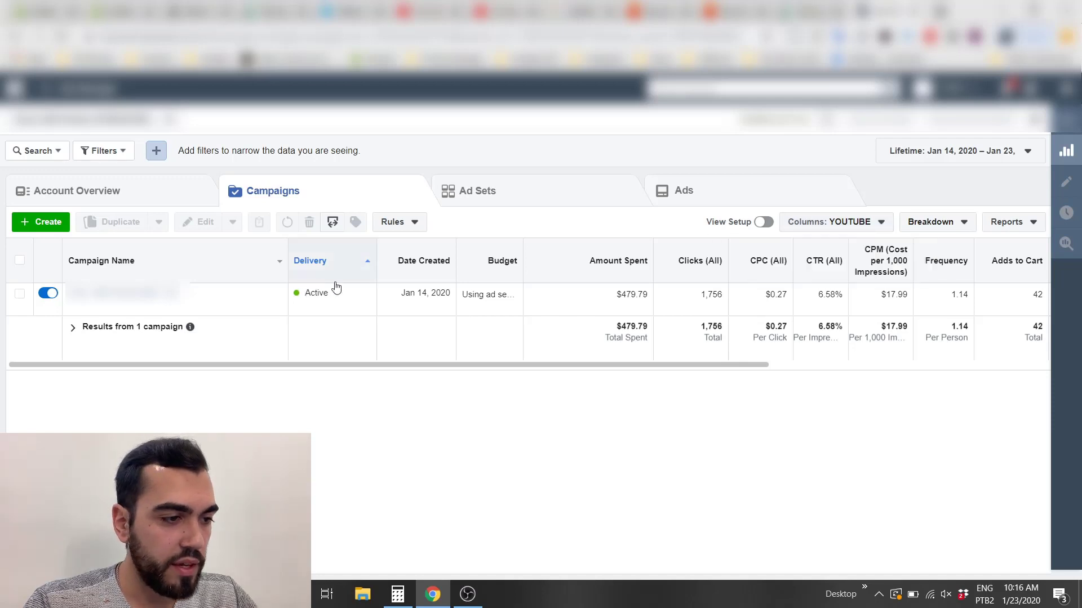
Step: Select the active campaign's row in the campaigns table
mouse_move(330, 305)
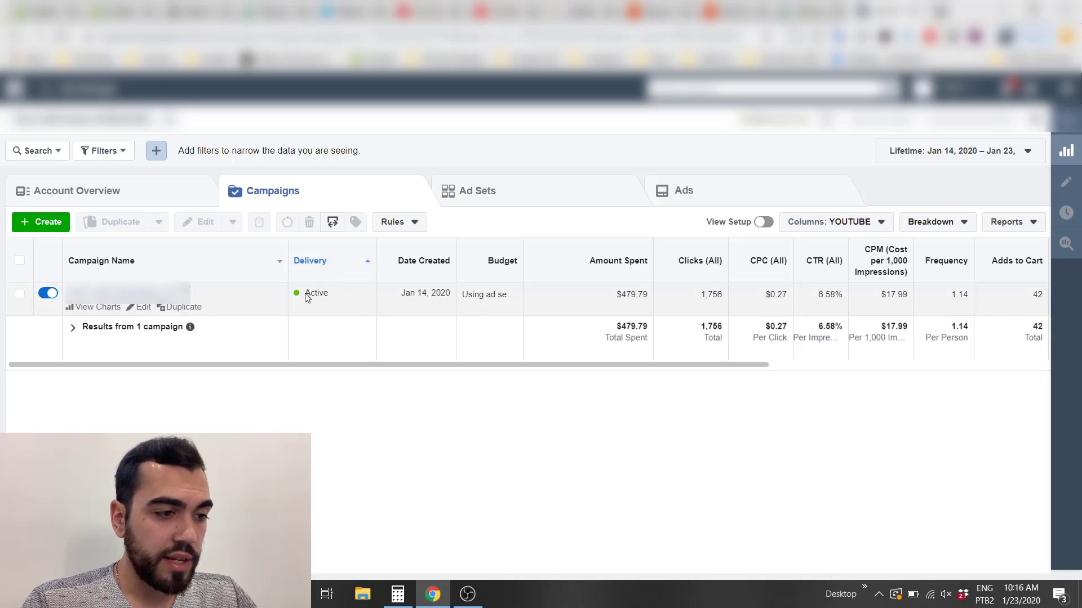
drag(305, 293, 330, 293)
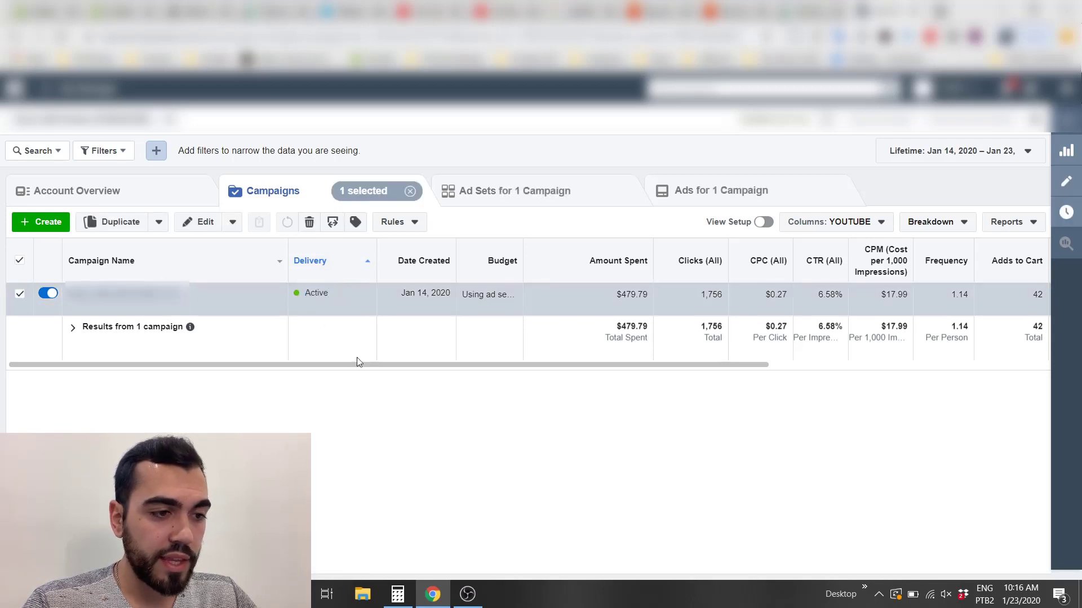
Step: Clear the campaign selection and examine the campaign's metrics from Amount Spent through CTR and Purchases to Purchase ROAS
click(409, 191)
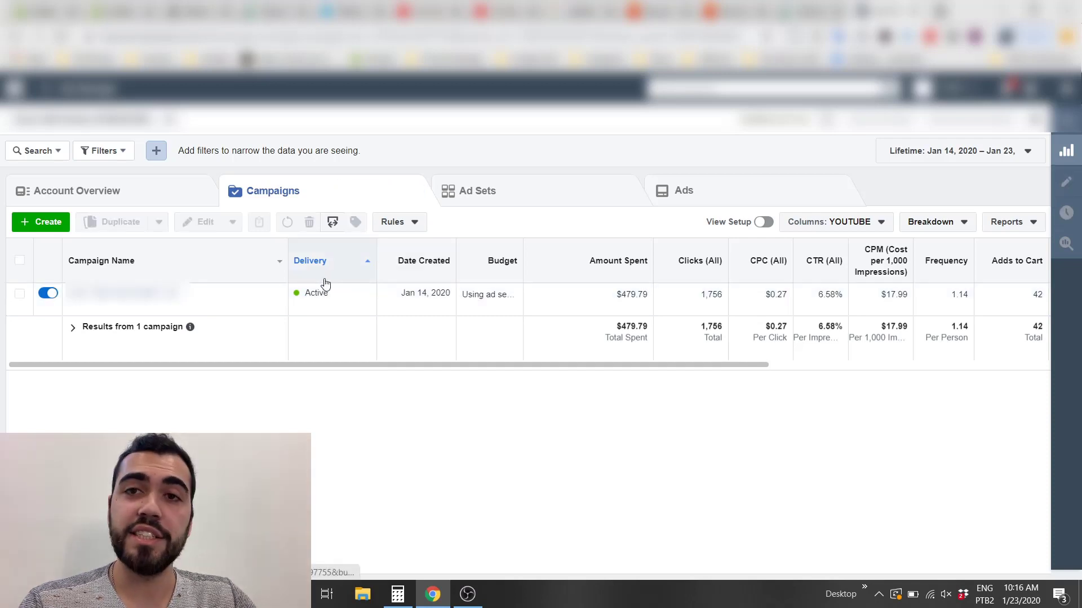
mouse_move(407, 294)
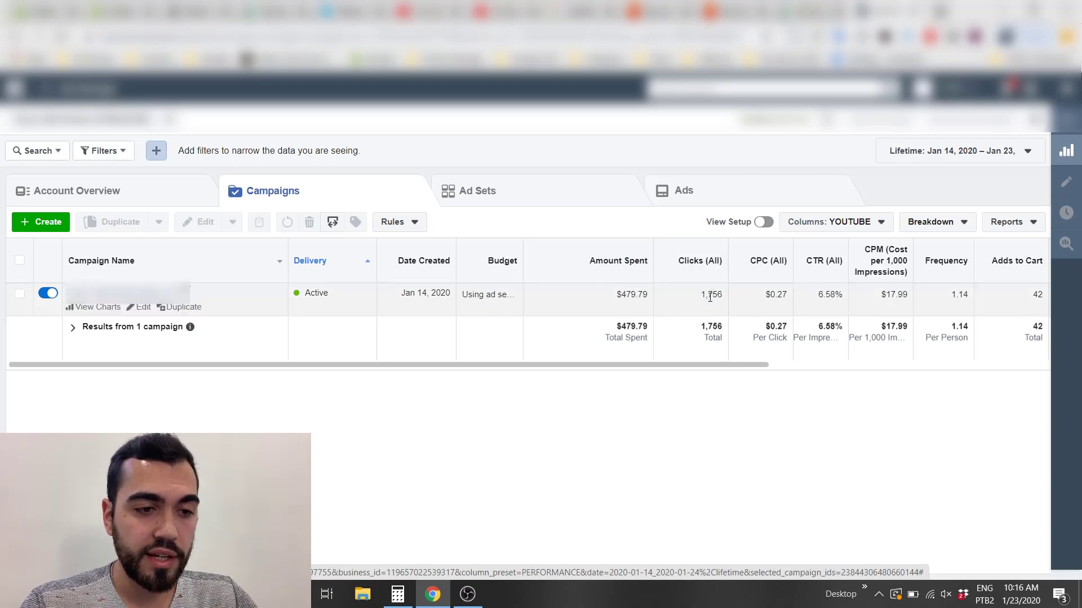
drag(708, 366, 857, 382)
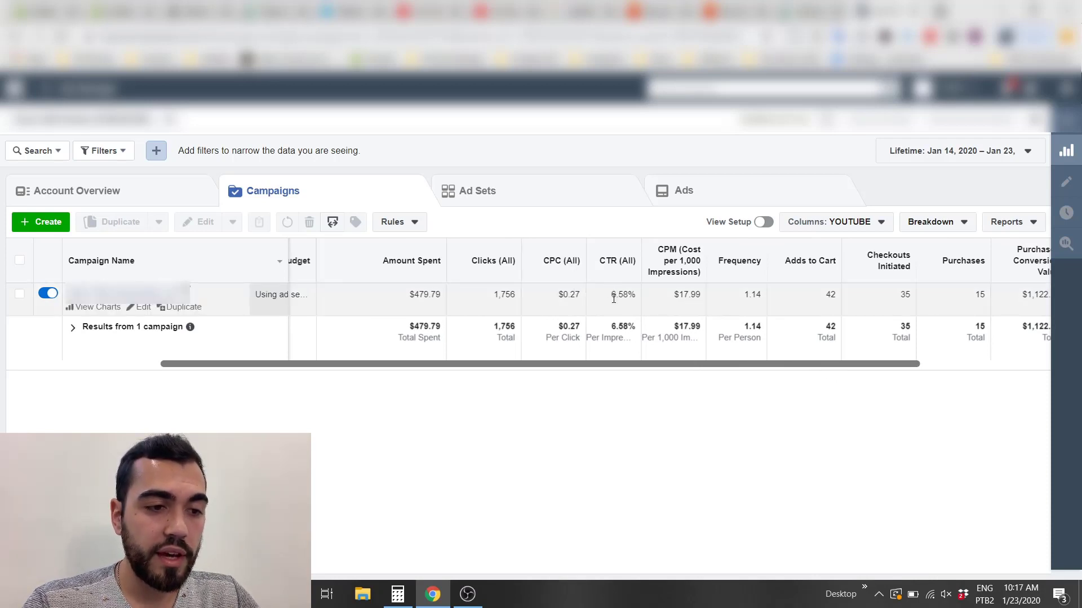
drag(616, 294, 624, 297)
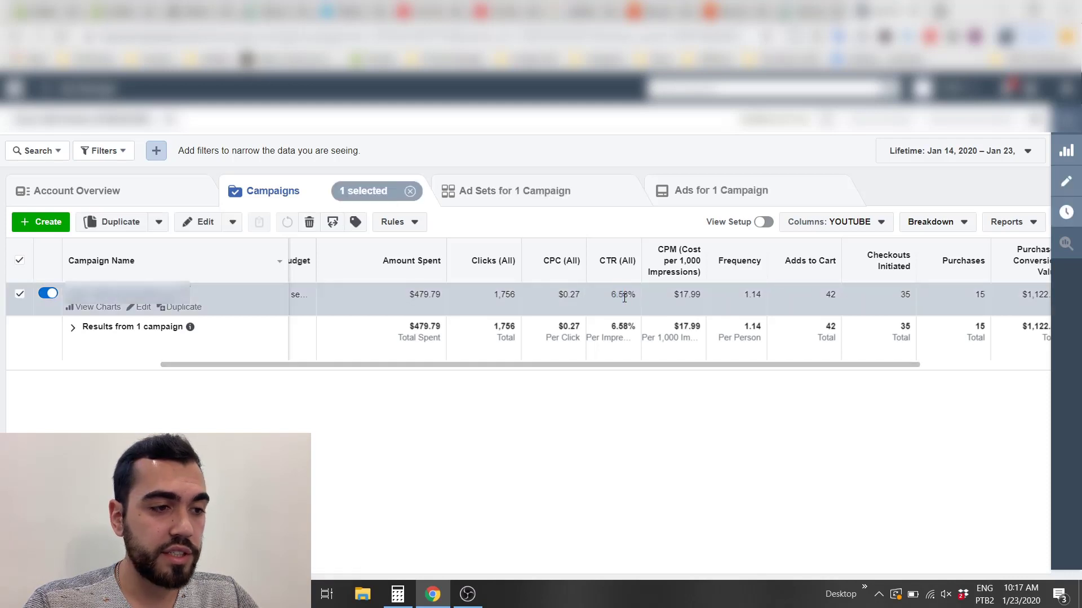
click(410, 191)
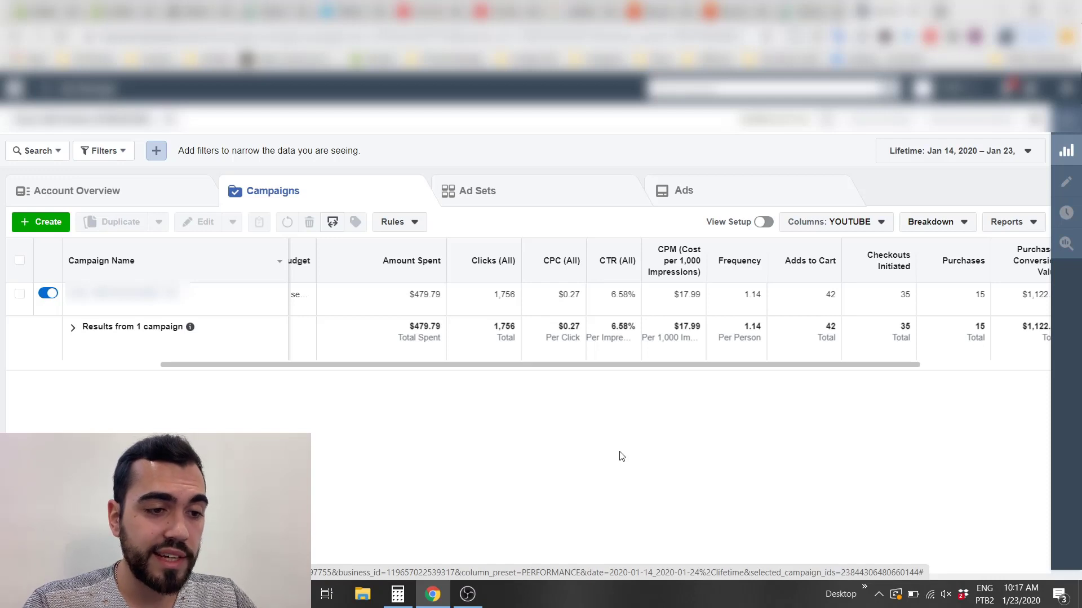
drag(691, 365, 846, 356)
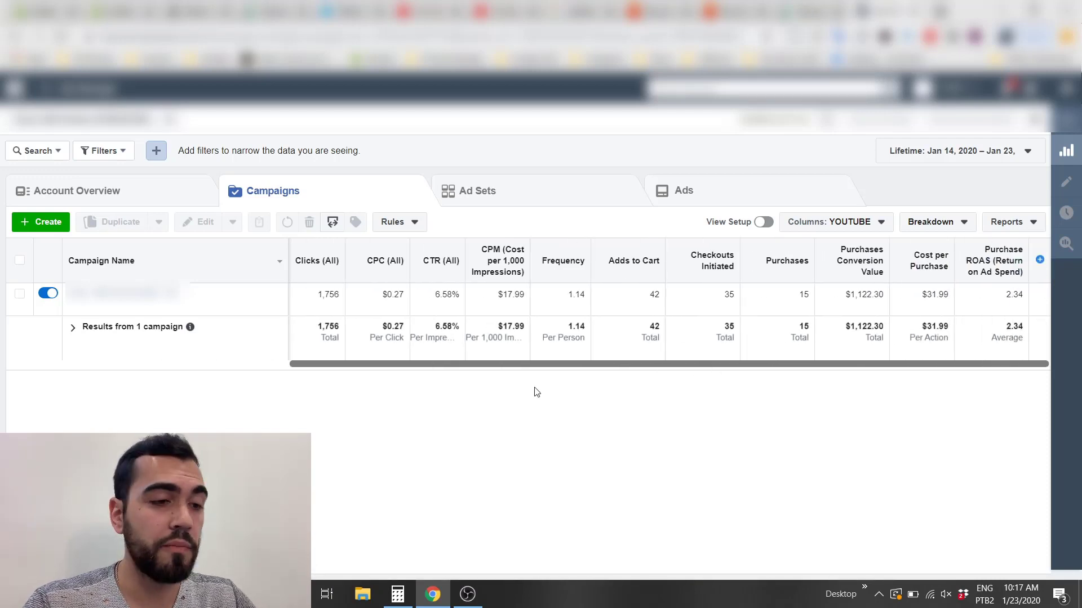